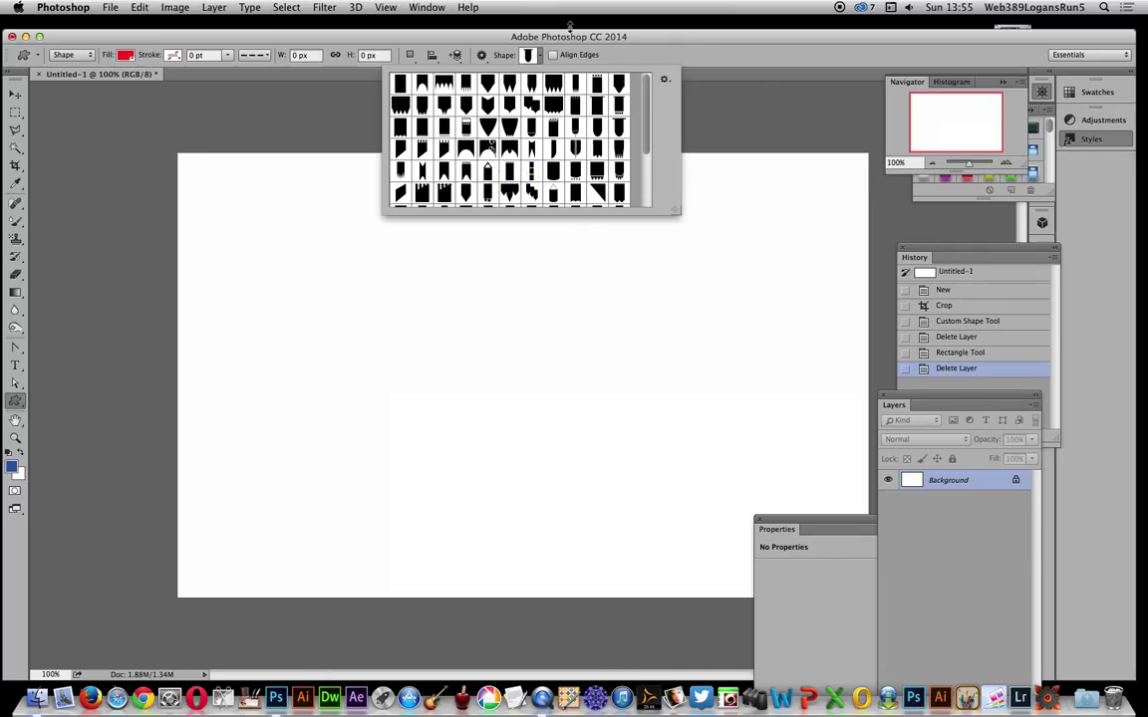
# Step: Draw a tall red 224 × 486 px rectangle near the canvas centre with the Rectangle Tool
pyautogui.click(569, 40)
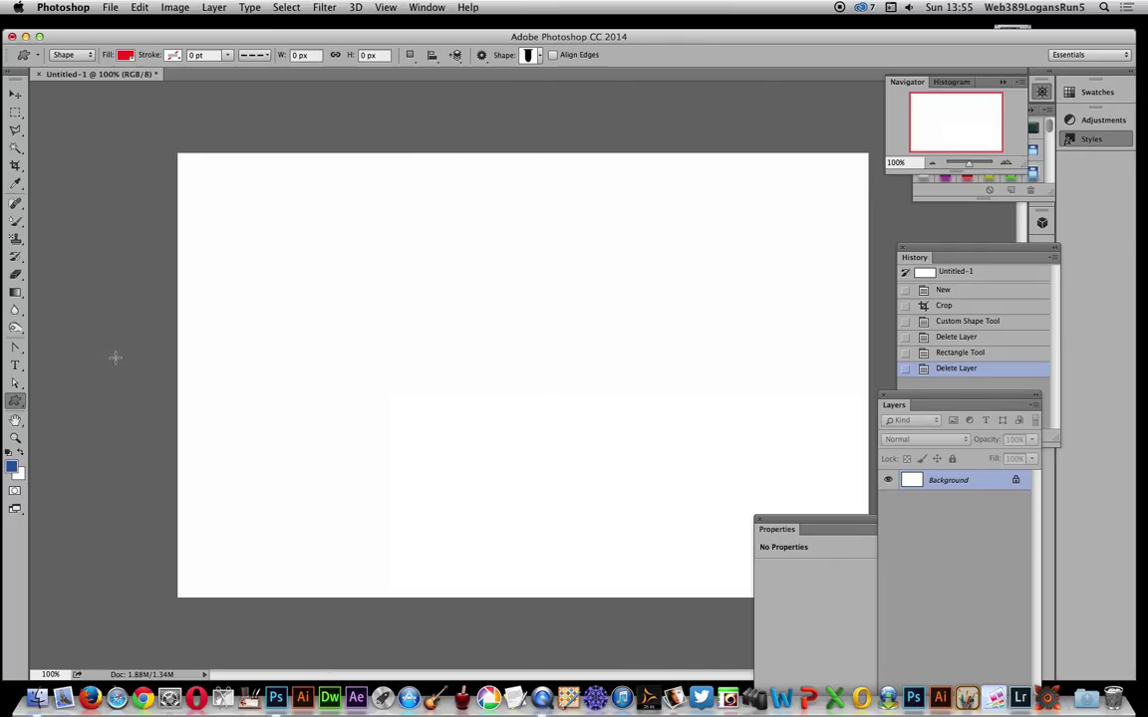
pyautogui.click(16, 403)
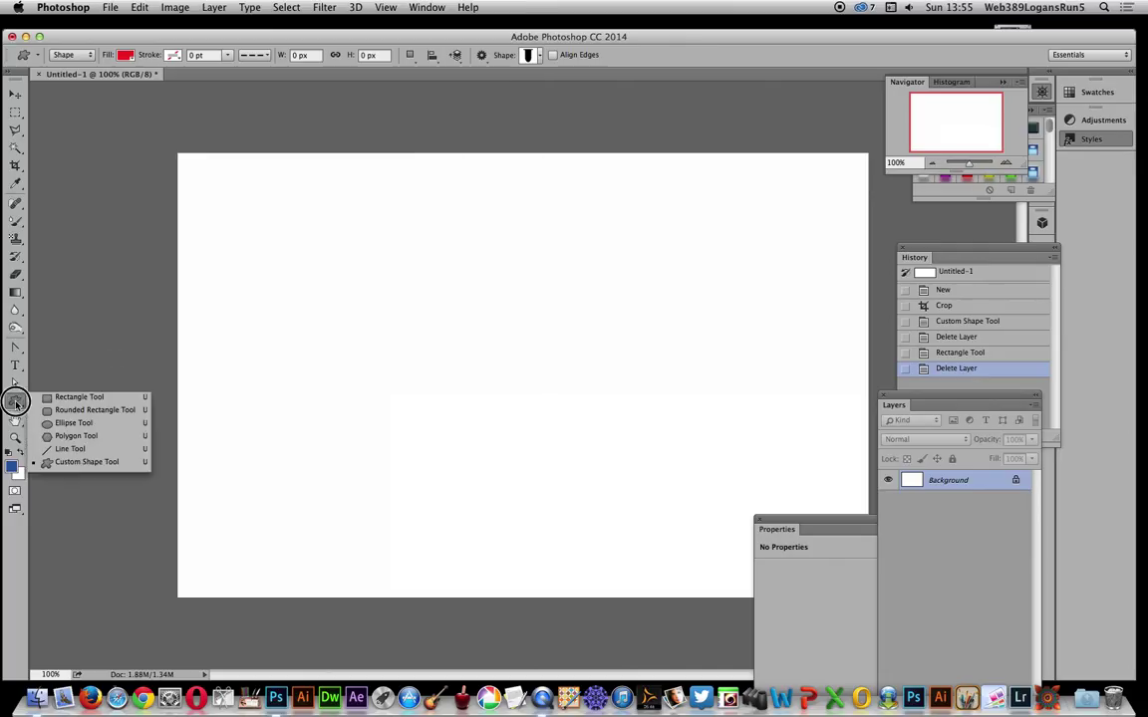
pyautogui.click(87, 398)
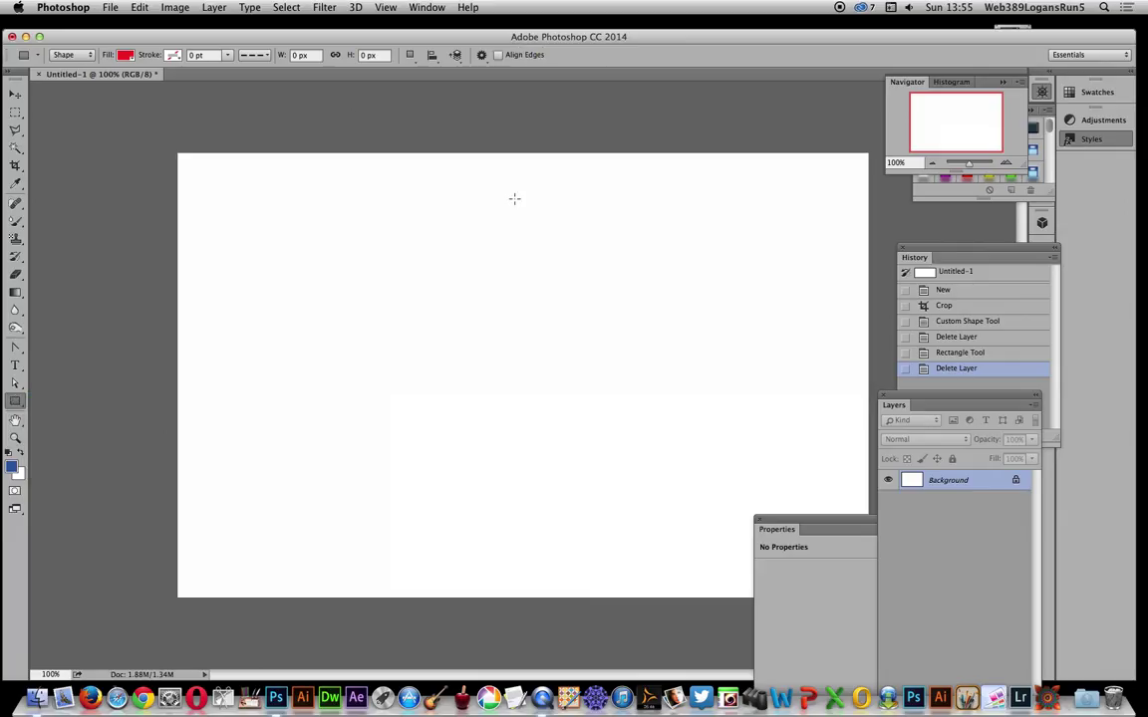
pyautogui.moveTo(433, 185); pyautogui.dragTo(586, 505)
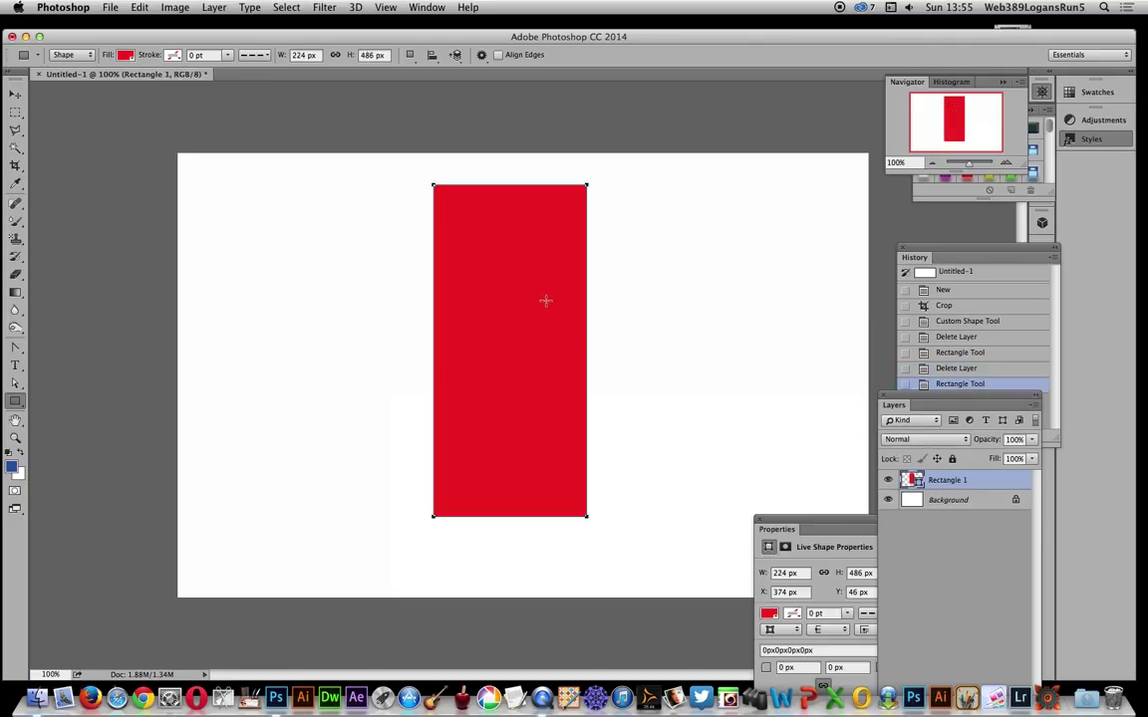
# Step: Add an anchor at the bottom-edge centre, drag it down, and convert it to a sharp corner
pyautogui.click(15, 346)
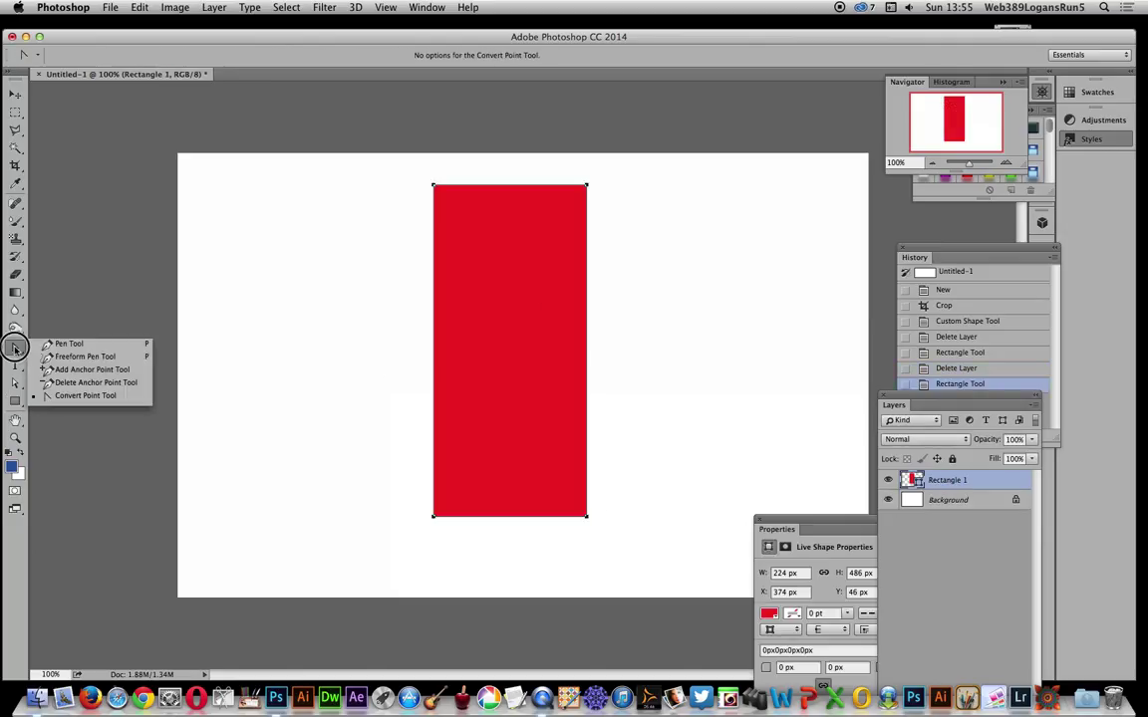
pyautogui.click(91, 369)
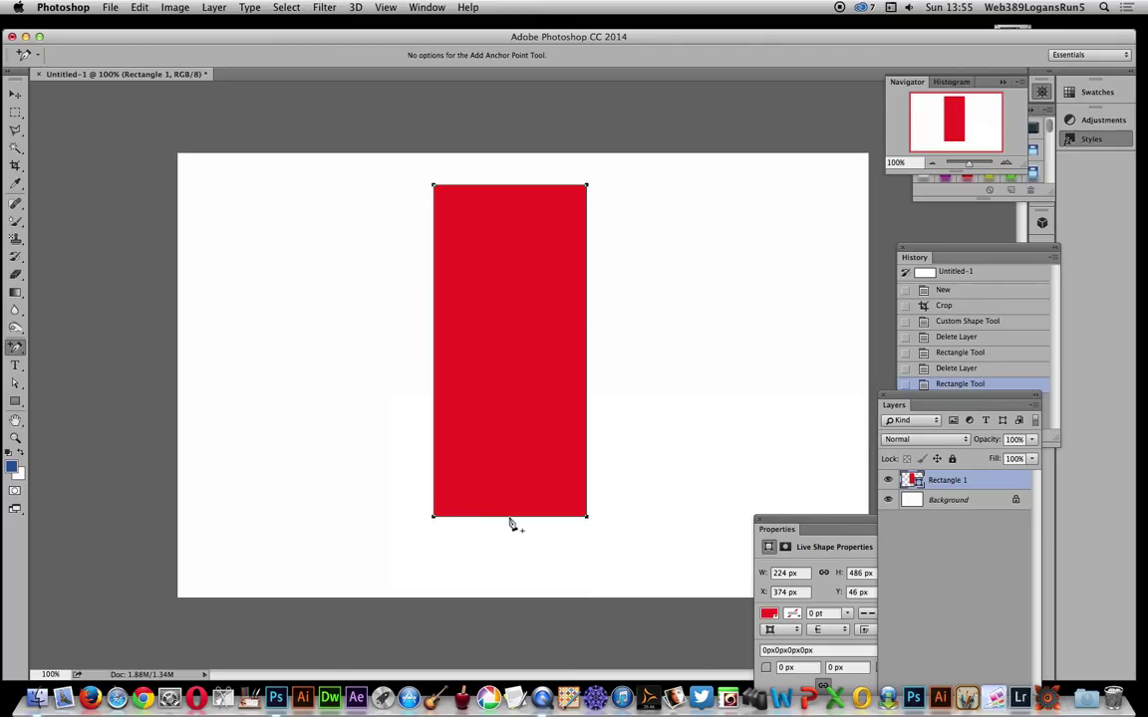
pyautogui.click(509, 517)
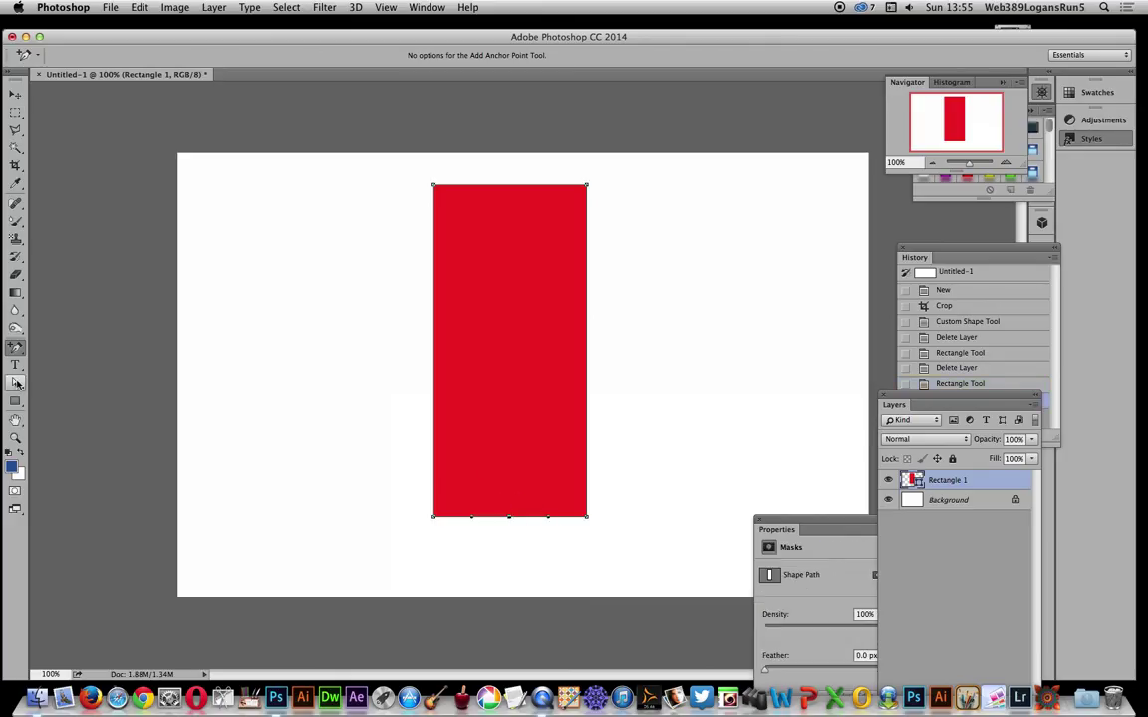
pyautogui.press('a')
pyautogui.click(509, 517)
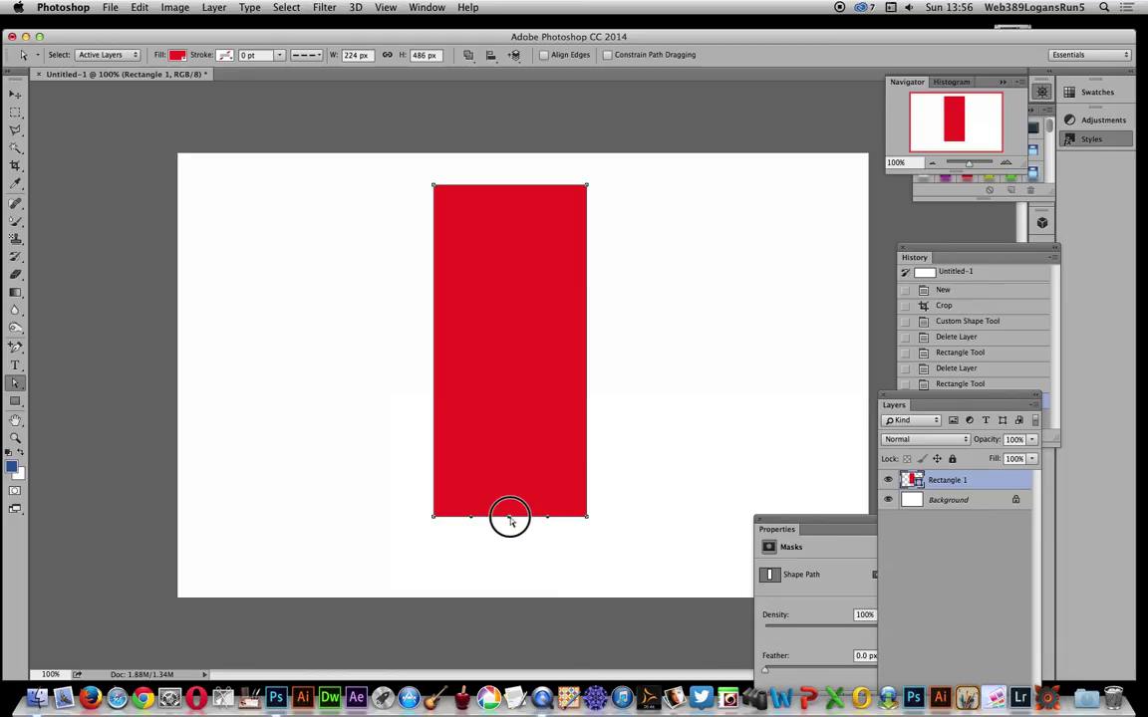
pyautogui.moveTo(509, 519); pyautogui.dragTo(508, 587)
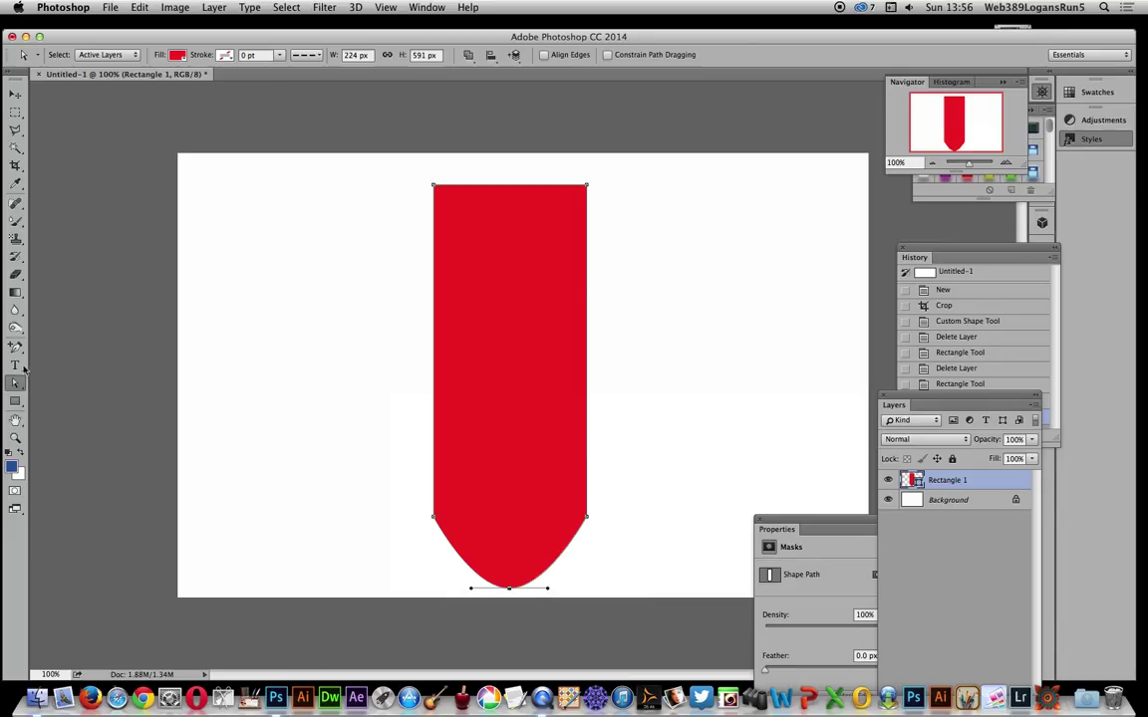
pyautogui.moveTo(15, 345); pyautogui.dragTo(95, 399)
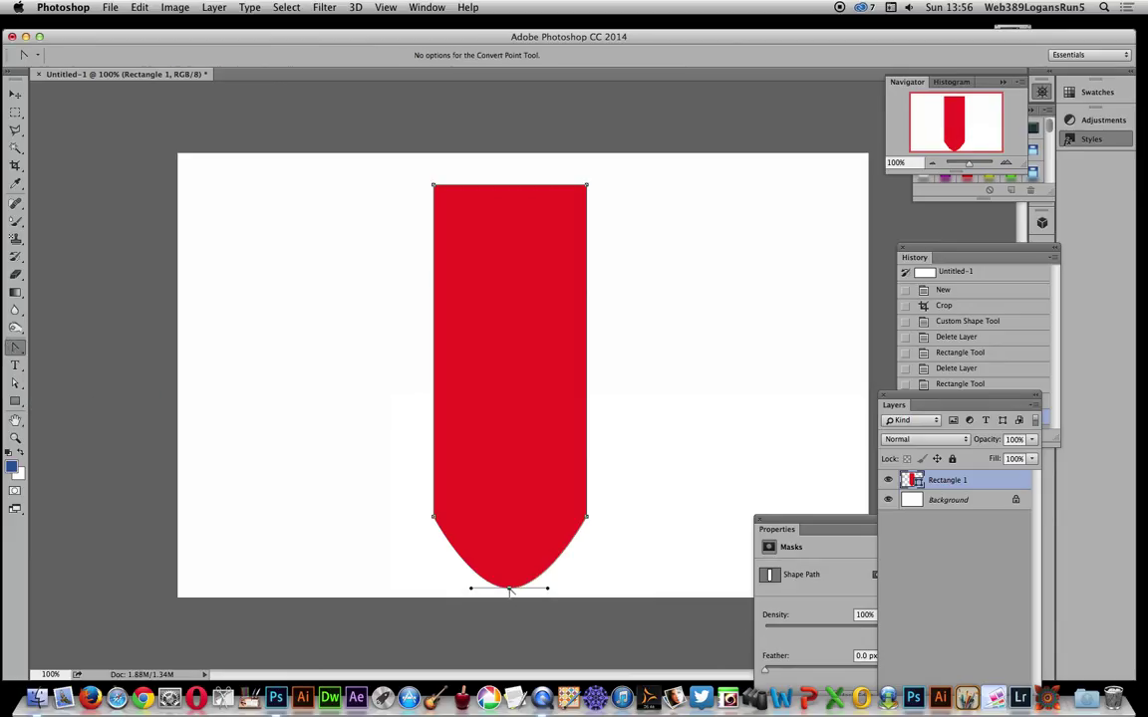
pyautogui.click(509, 588)
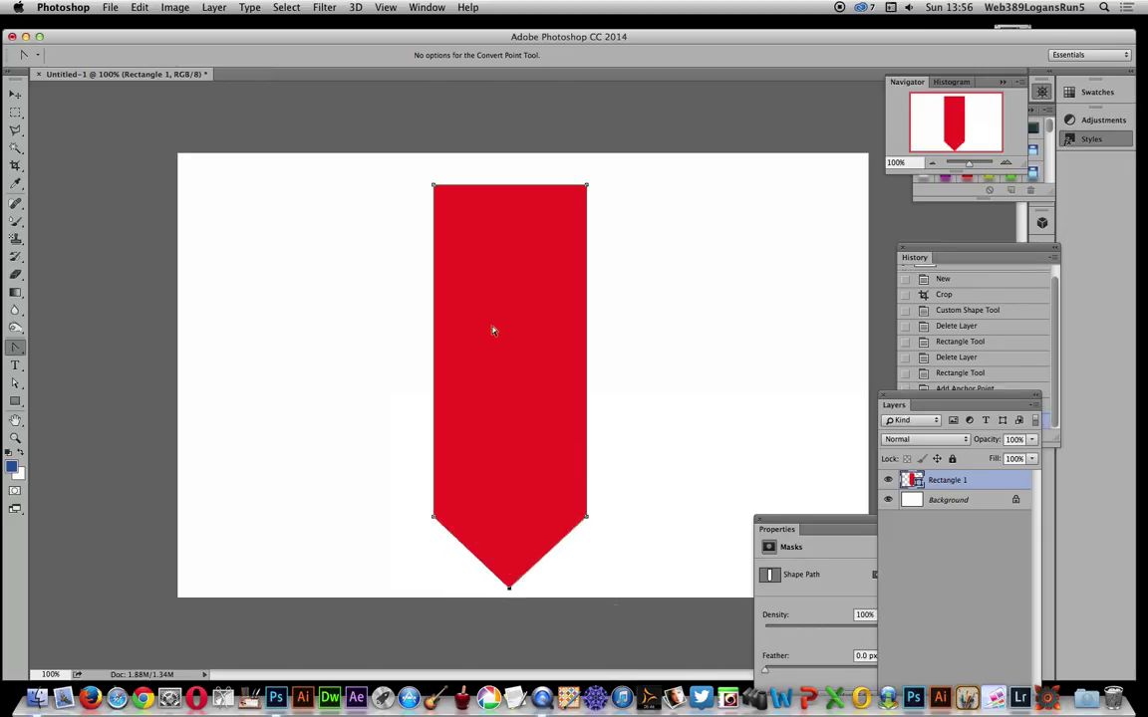
pyautogui.click(15, 94)
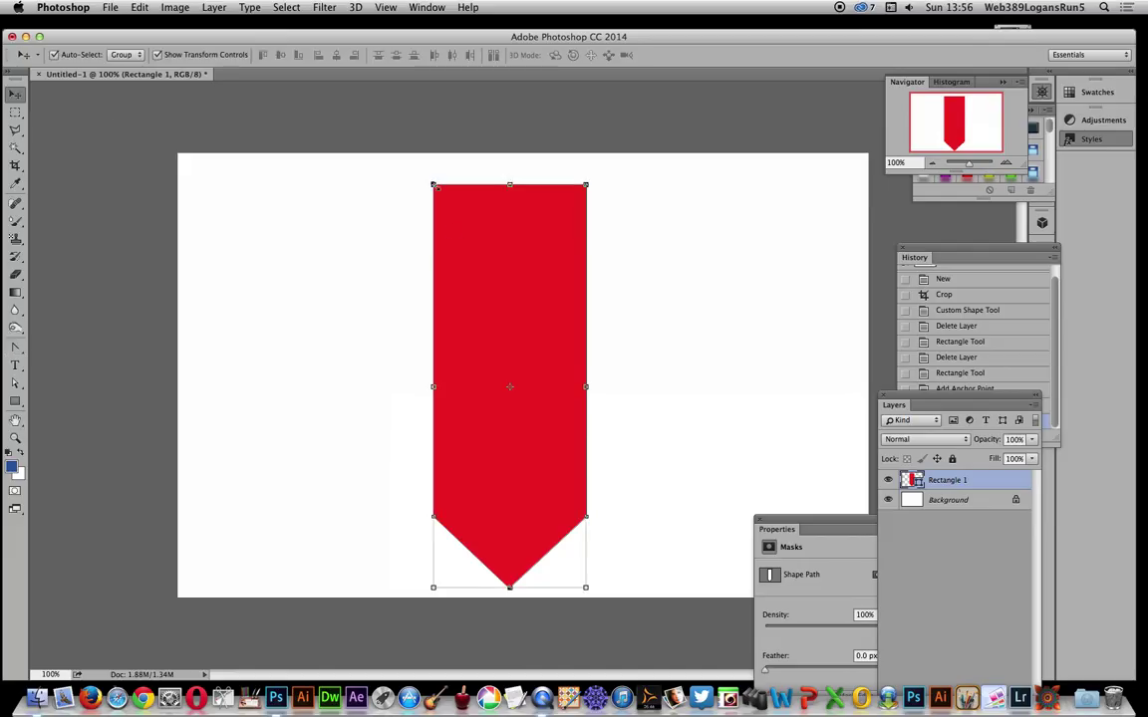
# Step: Scale the pointed banner to about 69% (154 × 406 px) and move it to the upper left
pyautogui.moveTo(432, 184); pyautogui.dragTo(226, 199)
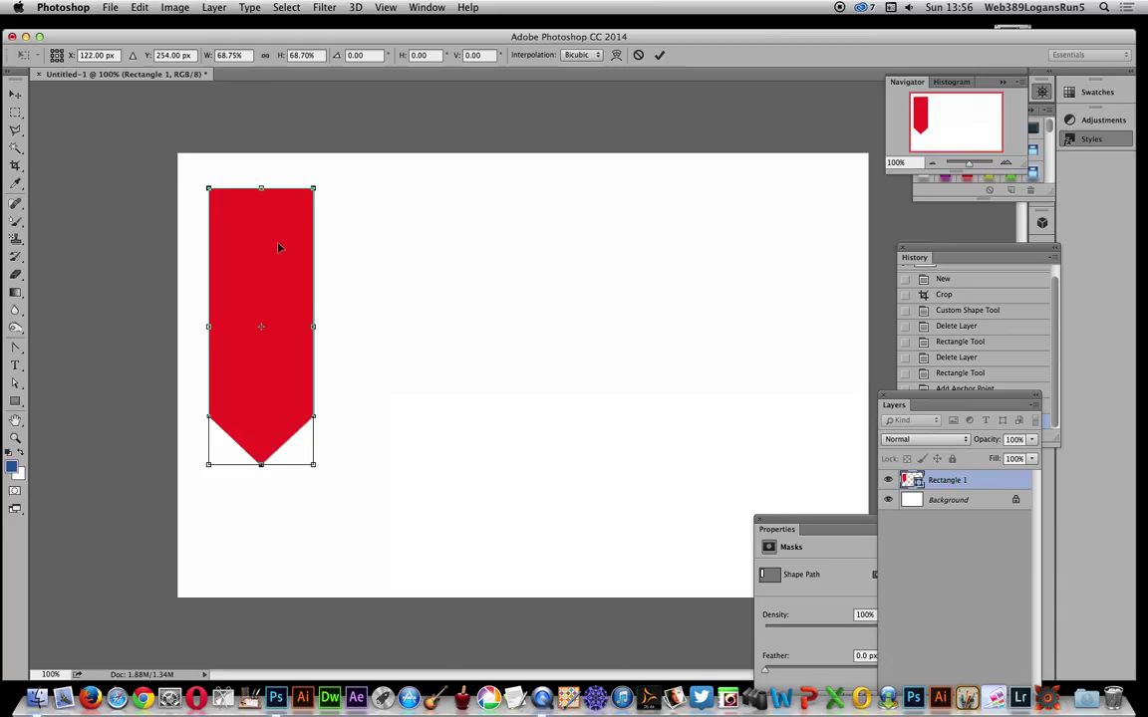
pyautogui.press('Return')
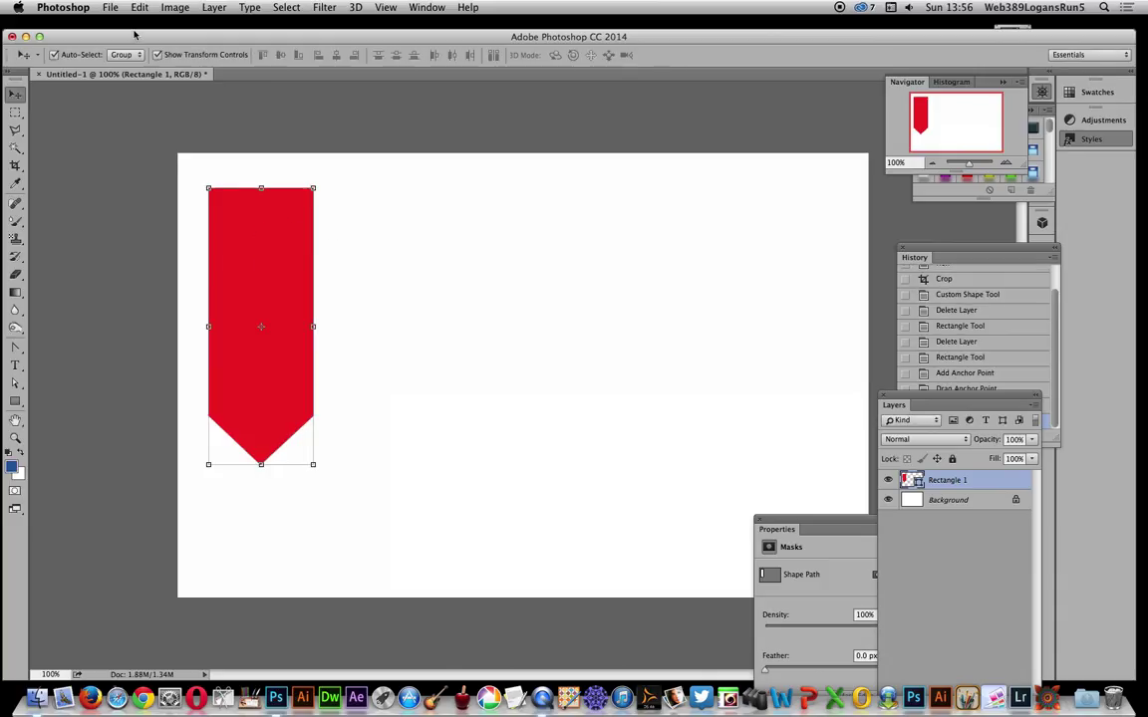
pyautogui.click(142, 7)
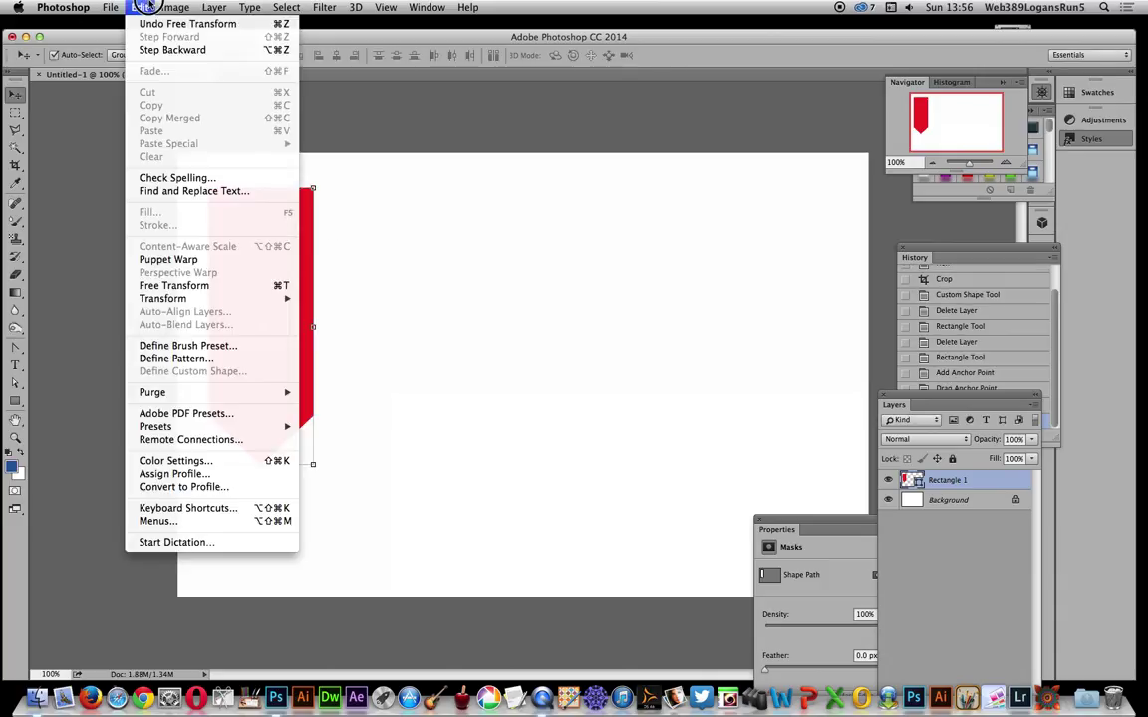
pyautogui.click(216, 371)
# Step: Define the selected banner path as custom shape 'Shape 101', then delete the banner layer
pyautogui.click(14, 351)
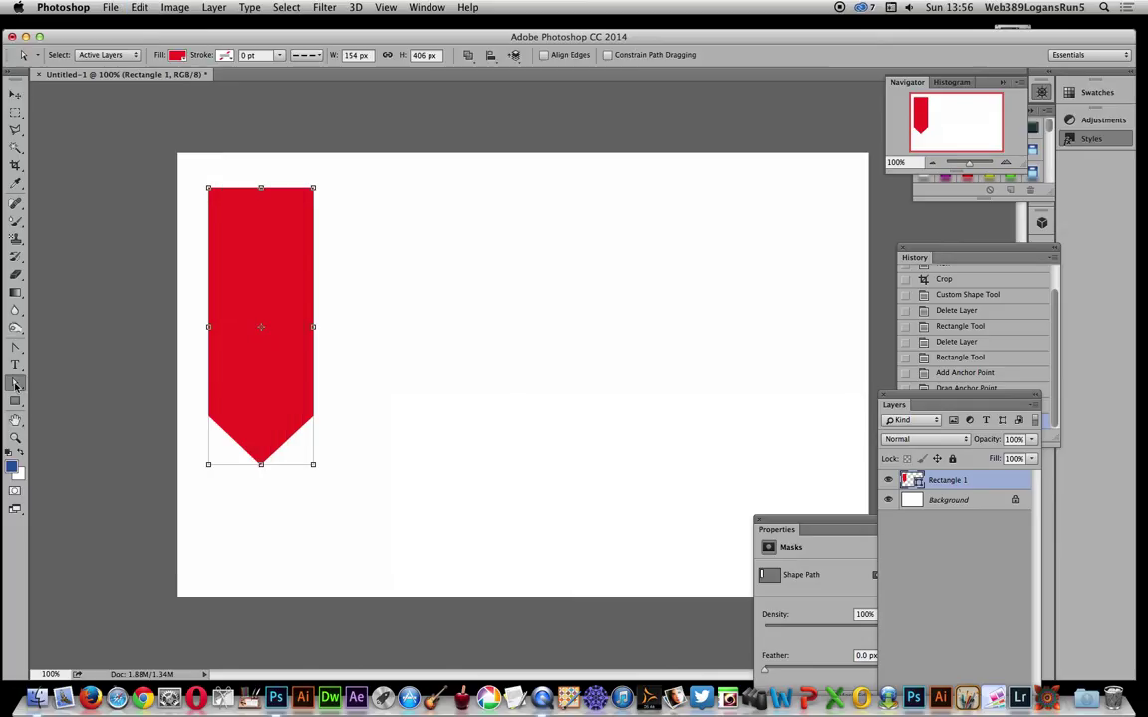
pyautogui.click(15, 384)
pyautogui.moveTo(15, 385); pyautogui.dragTo(64, 395)
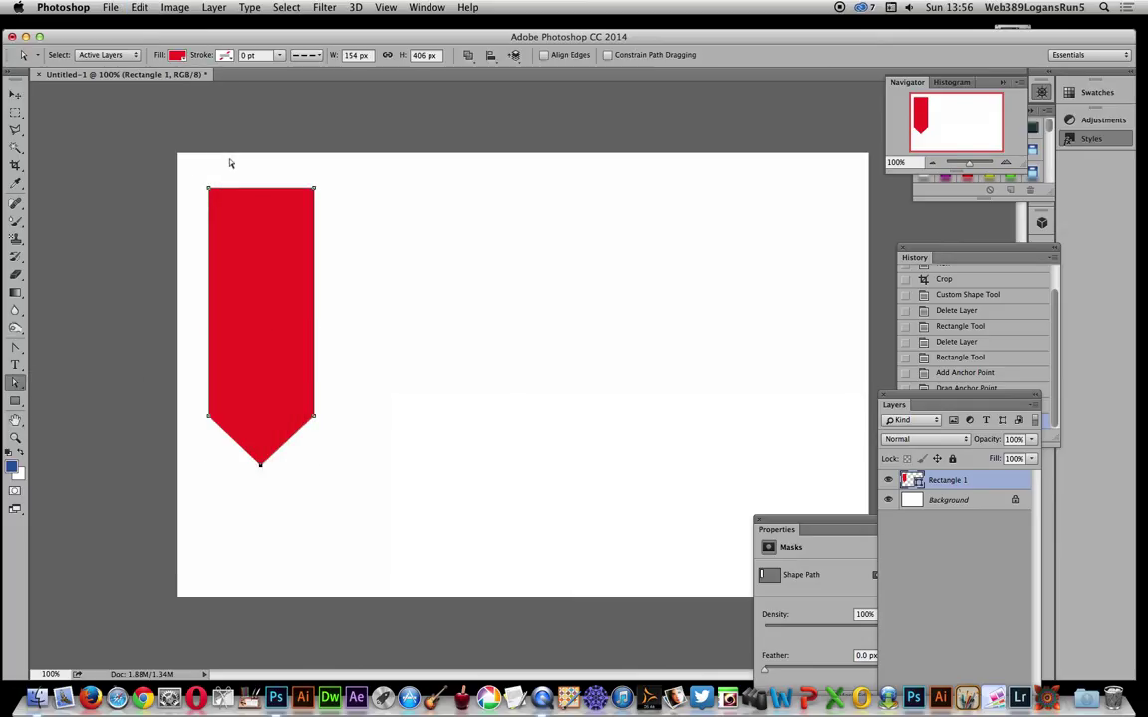
pyautogui.moveTo(161, 138); pyautogui.dragTo(358, 497)
pyautogui.click(139, 7)
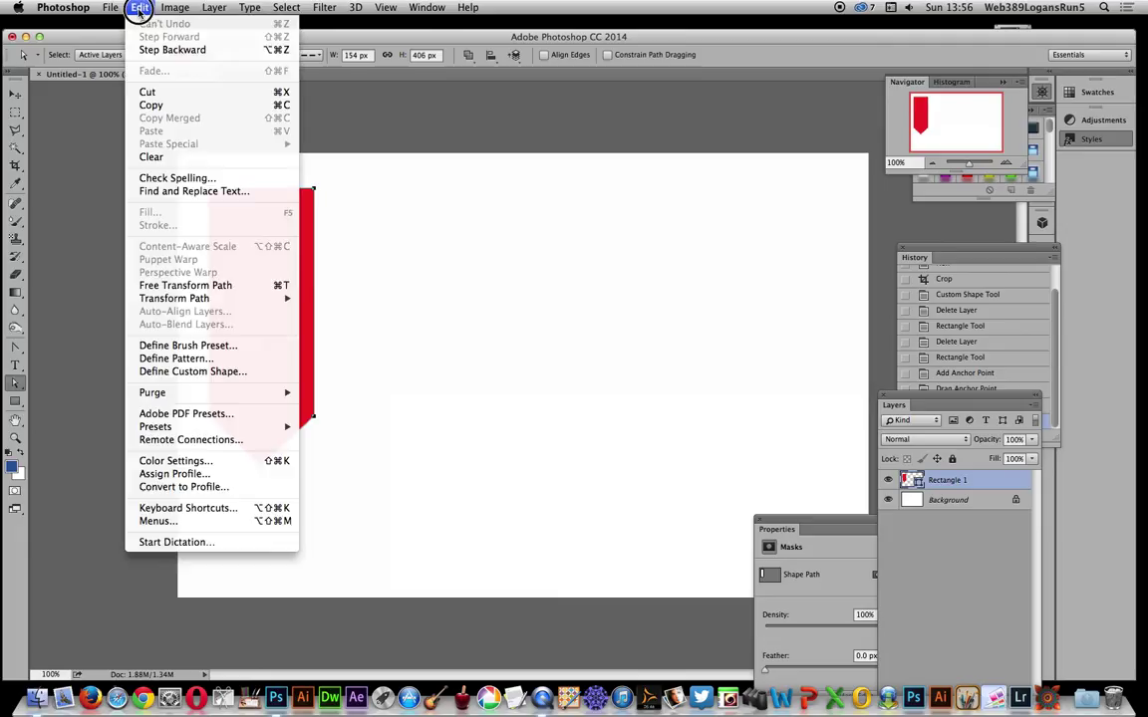
pyautogui.click(188, 375)
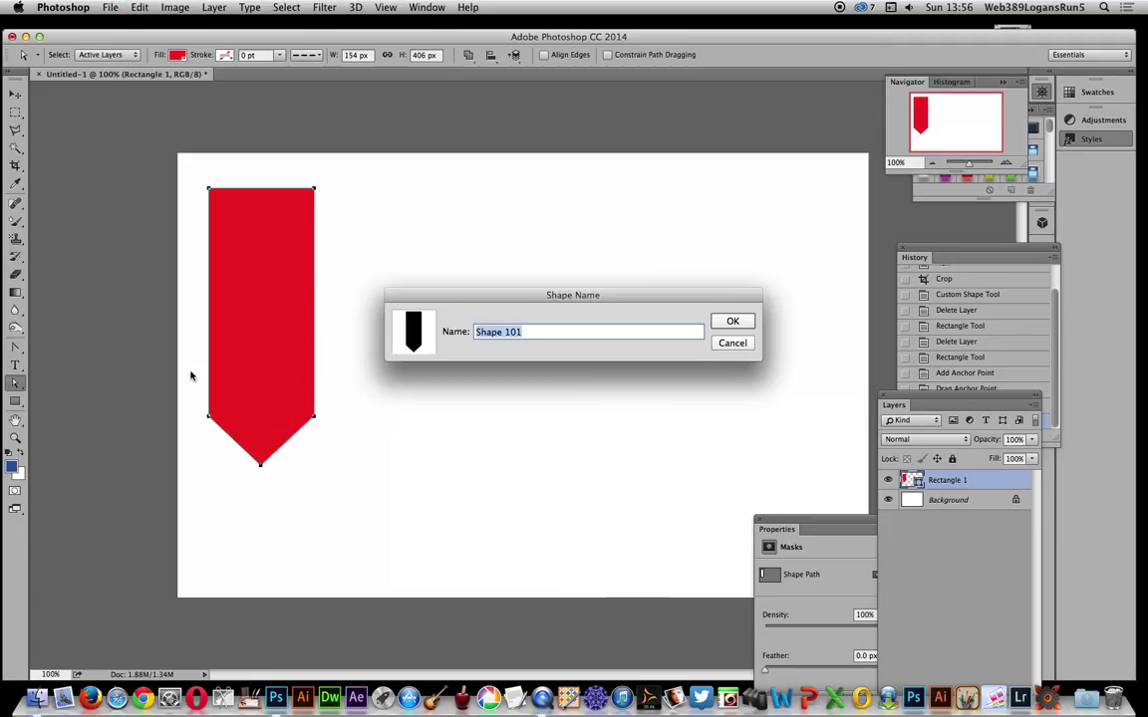
pyautogui.click(730, 321)
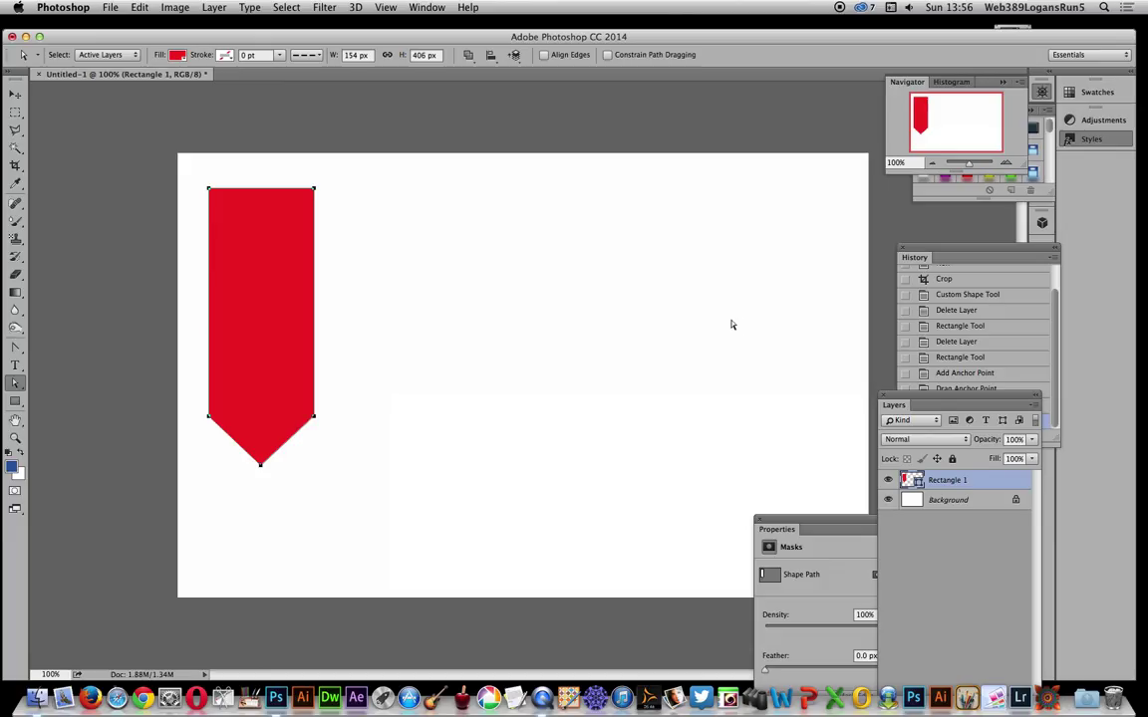
pyautogui.press('Delete')
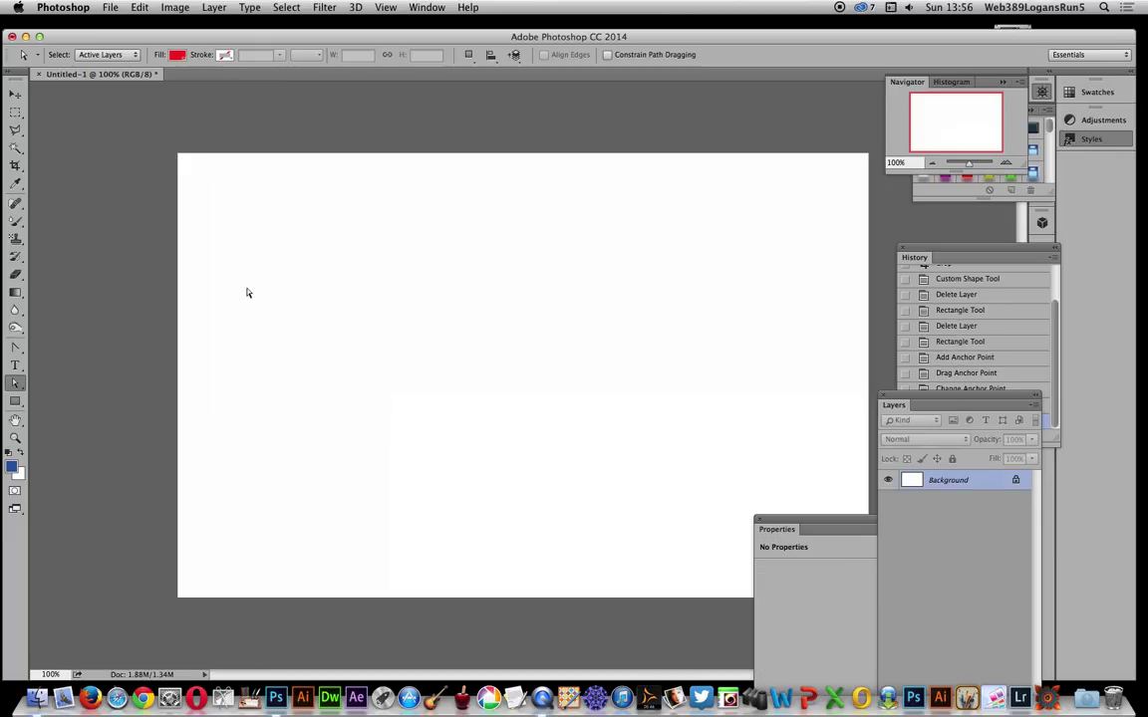
# Step: Choose the saved banner custom shape and draw three trial banners across the canvas
pyautogui.click(15, 401)
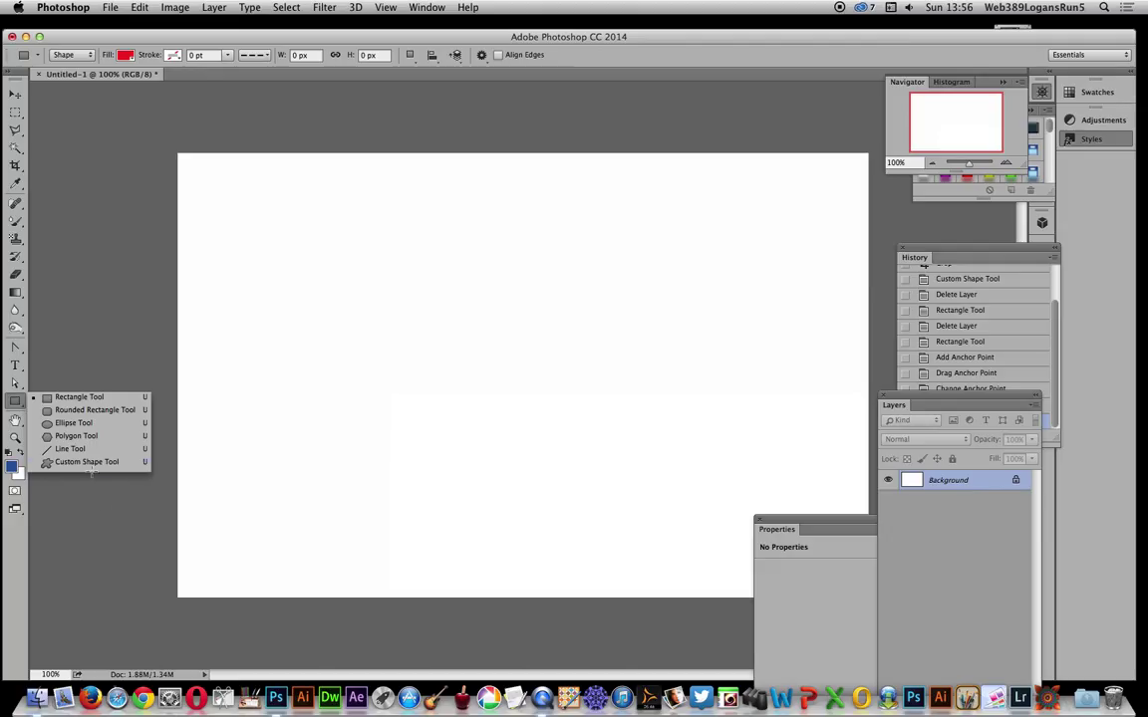
pyautogui.click(87, 462)
pyautogui.click(530, 55)
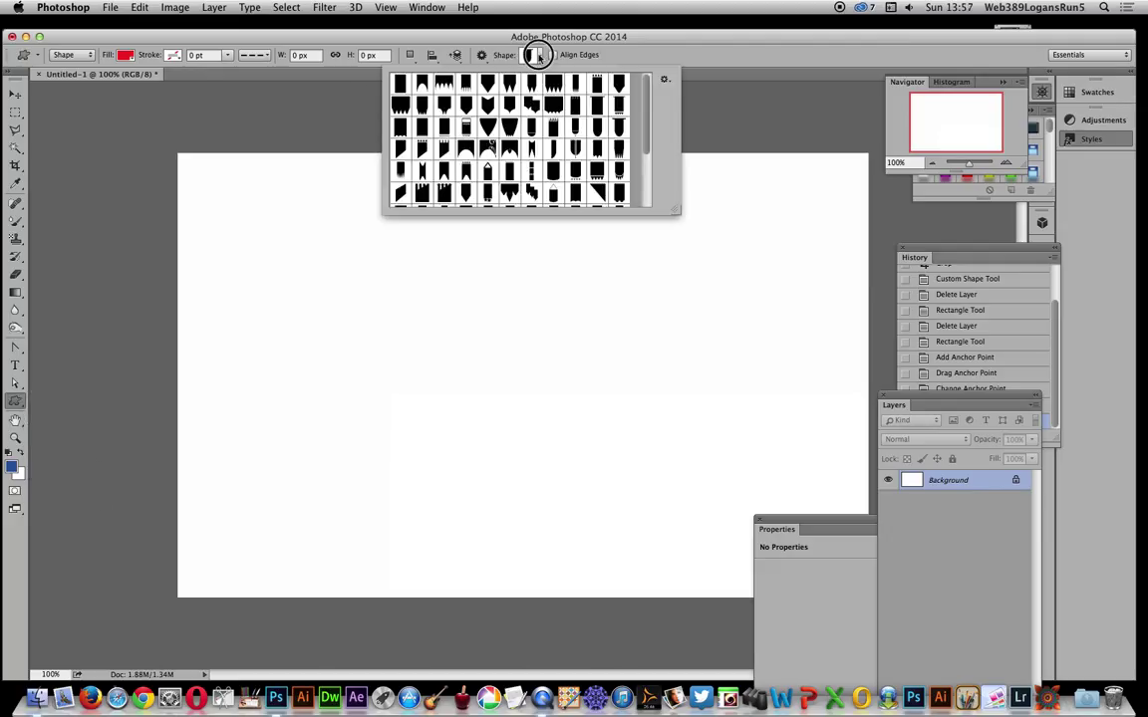
pyautogui.scroll(-3, 488, 151)
pyautogui.click(425, 202)
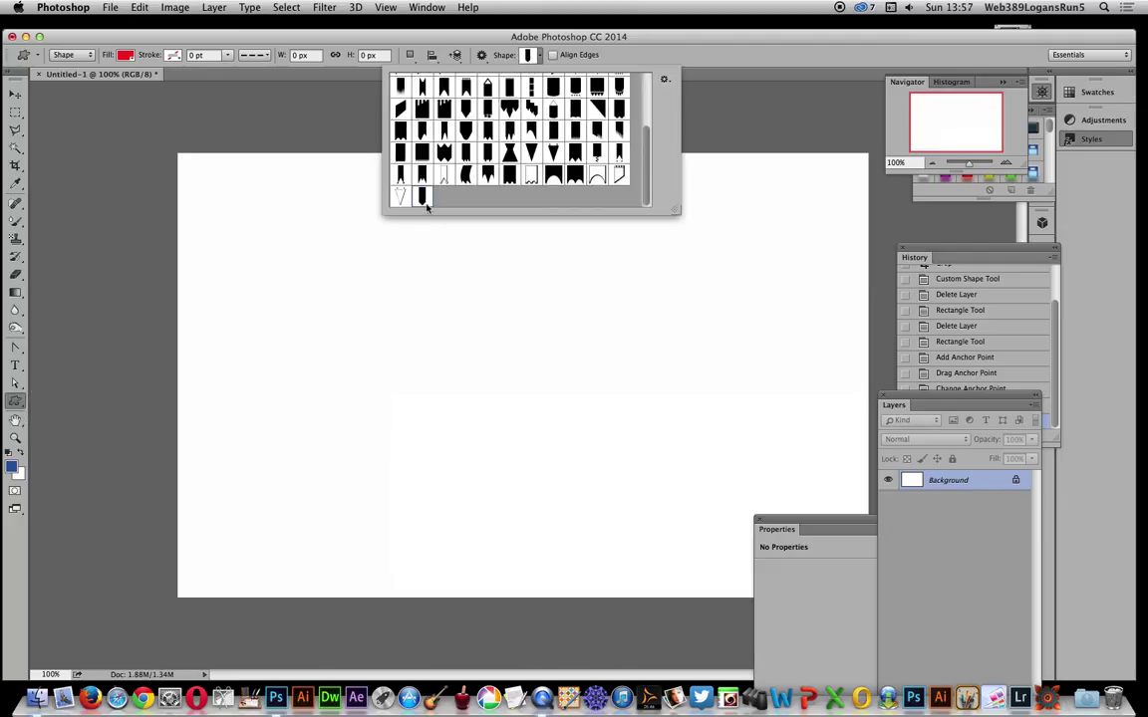
pyautogui.moveTo(247, 177); pyautogui.dragTo(348, 469)
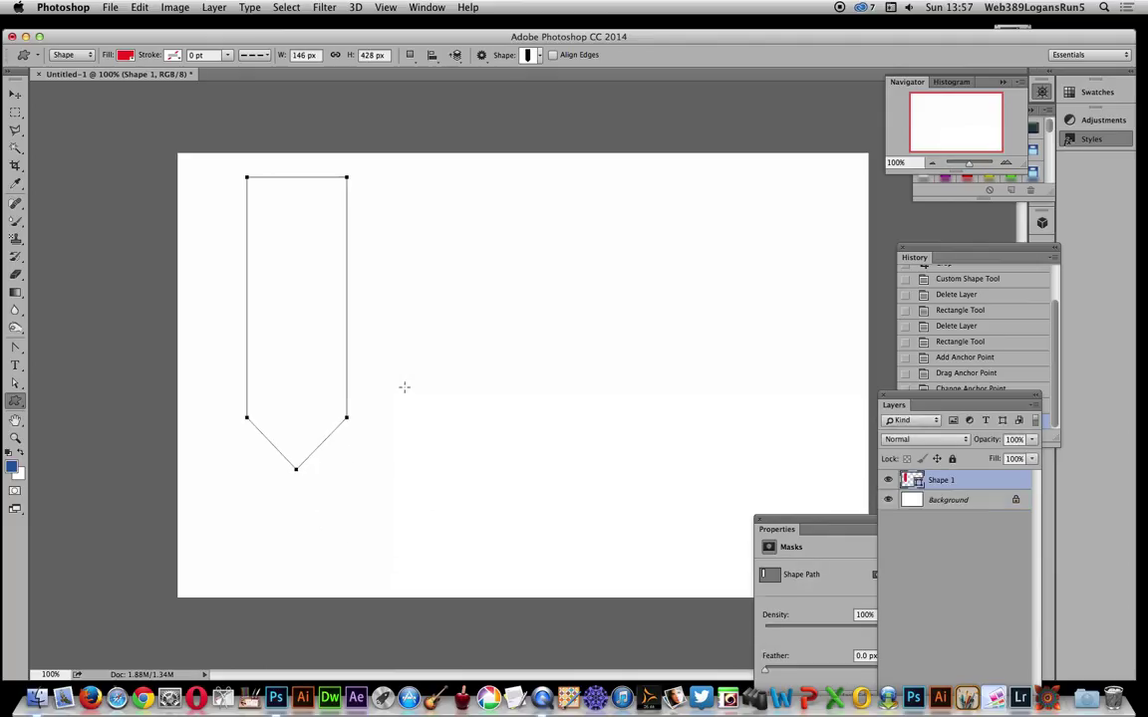
pyautogui.moveTo(327, 202); pyautogui.dragTo(448, 559)
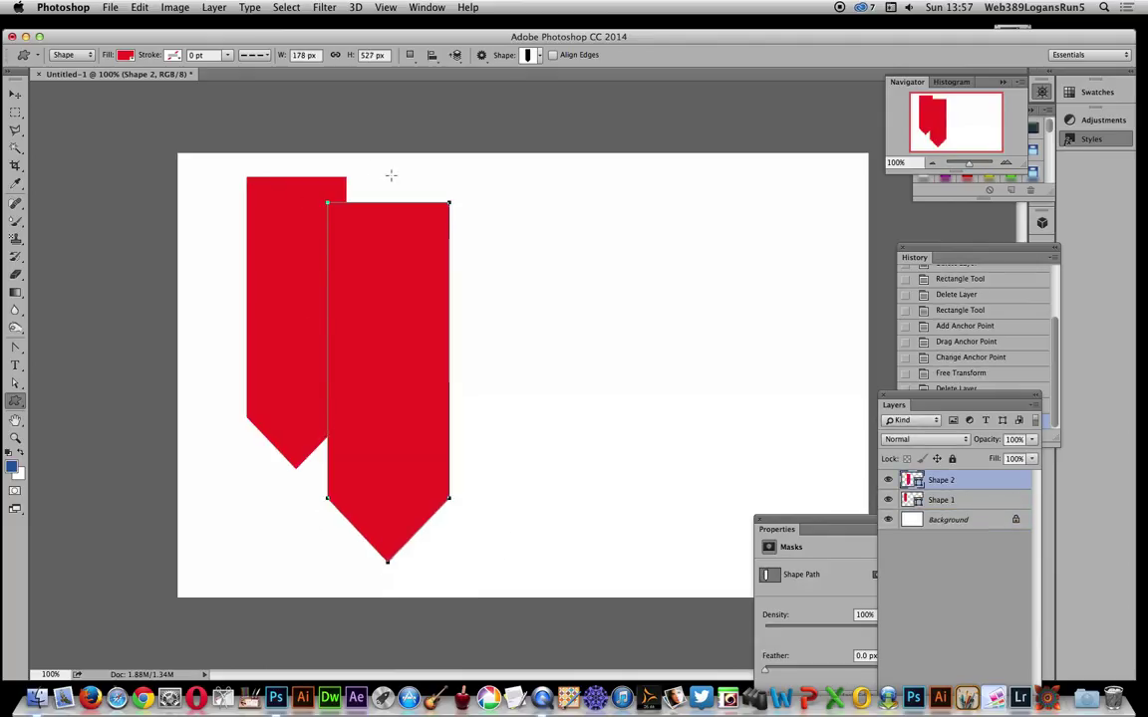
pyautogui.moveTo(428, 175); pyautogui.dragTo(542, 471)
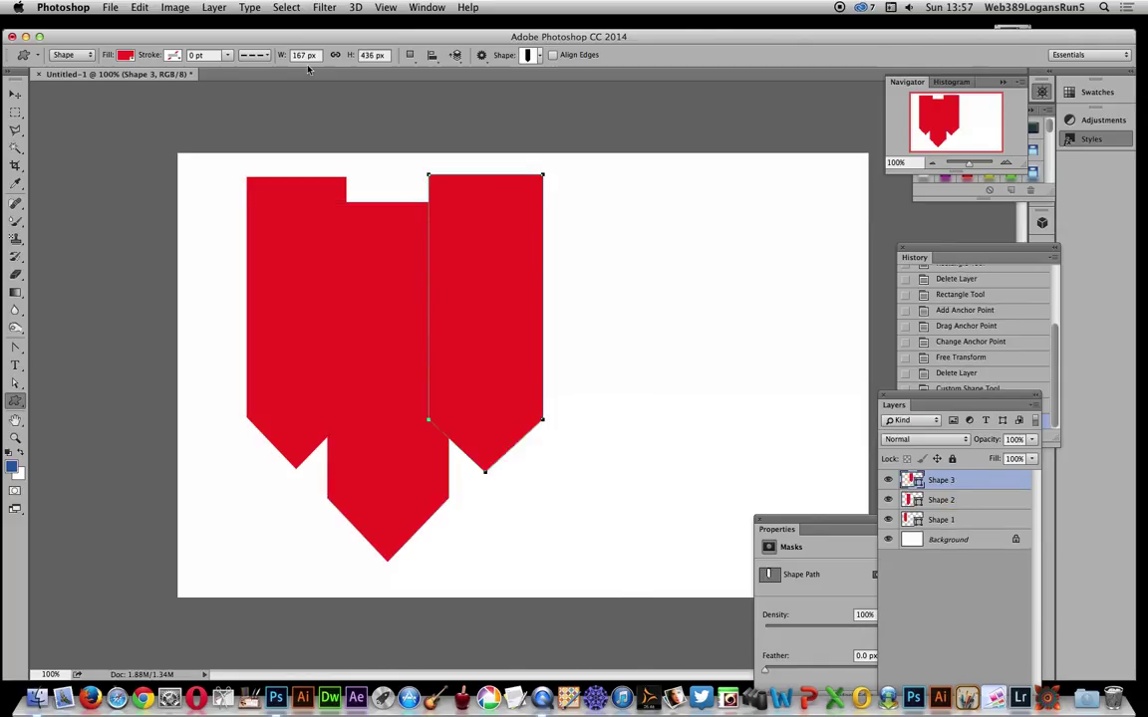
# Step: Revert history to the blank canvas and draw one new banner at the upper left
pyautogui.click(966, 326)
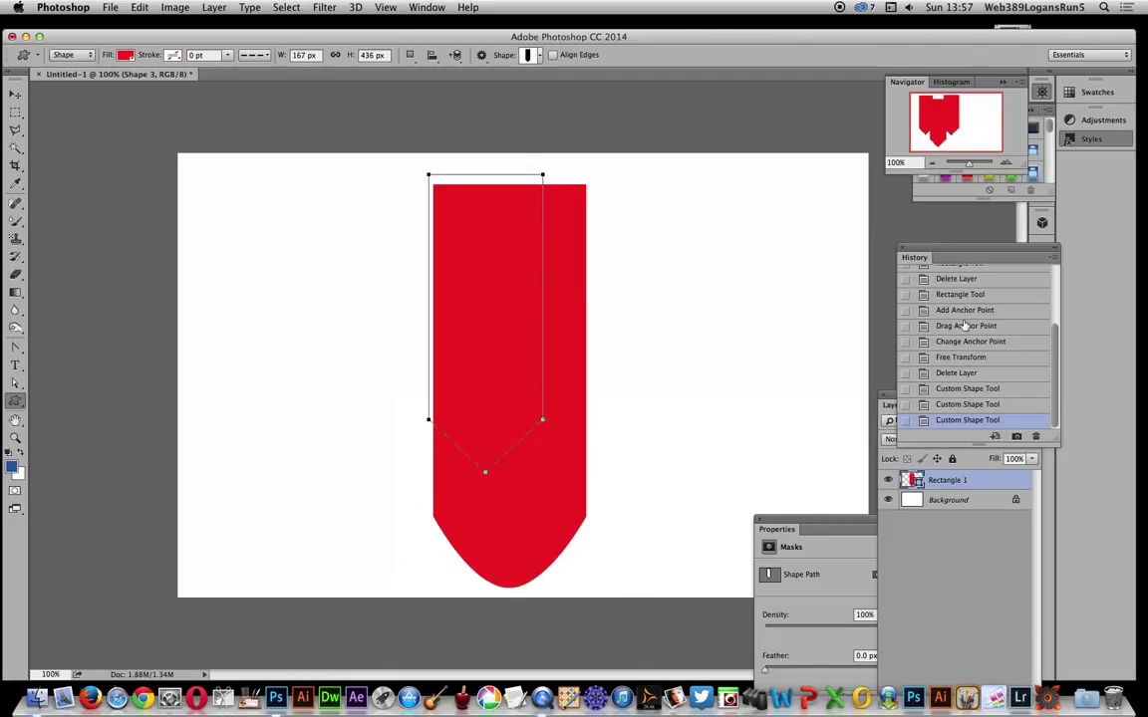
pyautogui.click(982, 403)
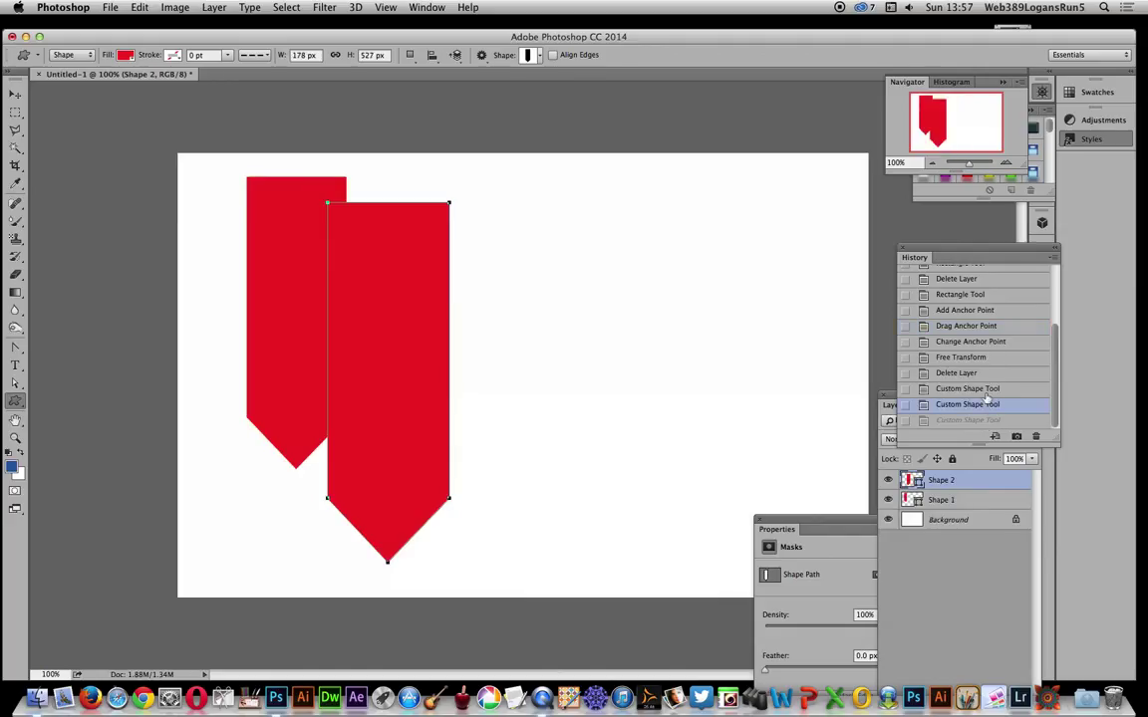
pyautogui.click(979, 388)
pyautogui.click(982, 374)
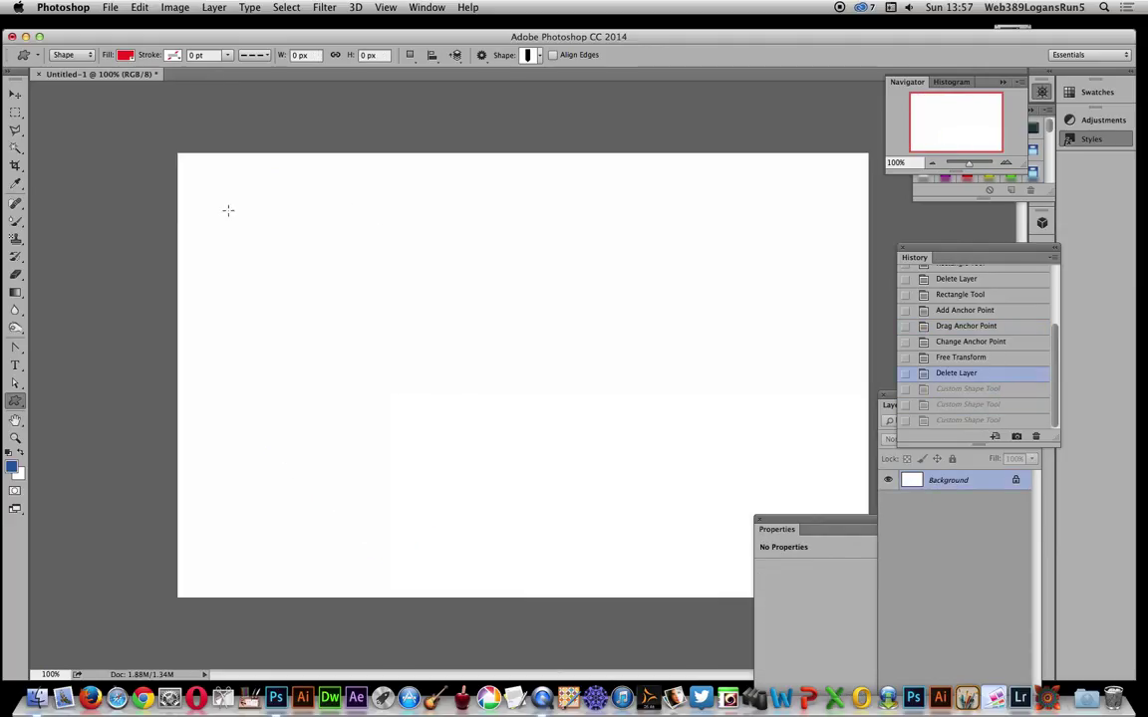
pyautogui.moveTo(230, 195); pyautogui.dragTo(337, 498)
# Step: Alt-drag the banner into three evenly spaced copies to the right and select all four layers
pyautogui.click(16, 95)
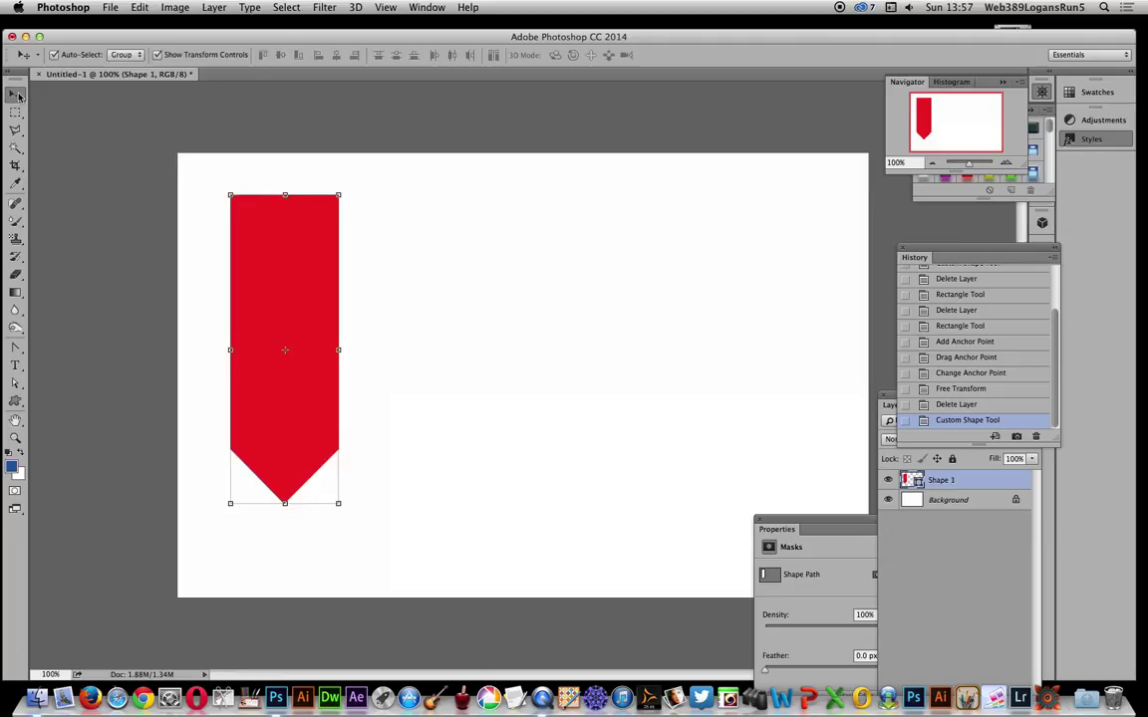
pyautogui.click(298, 248)
pyautogui.moveTo(298, 248); pyautogui.dragTo(669, 241)
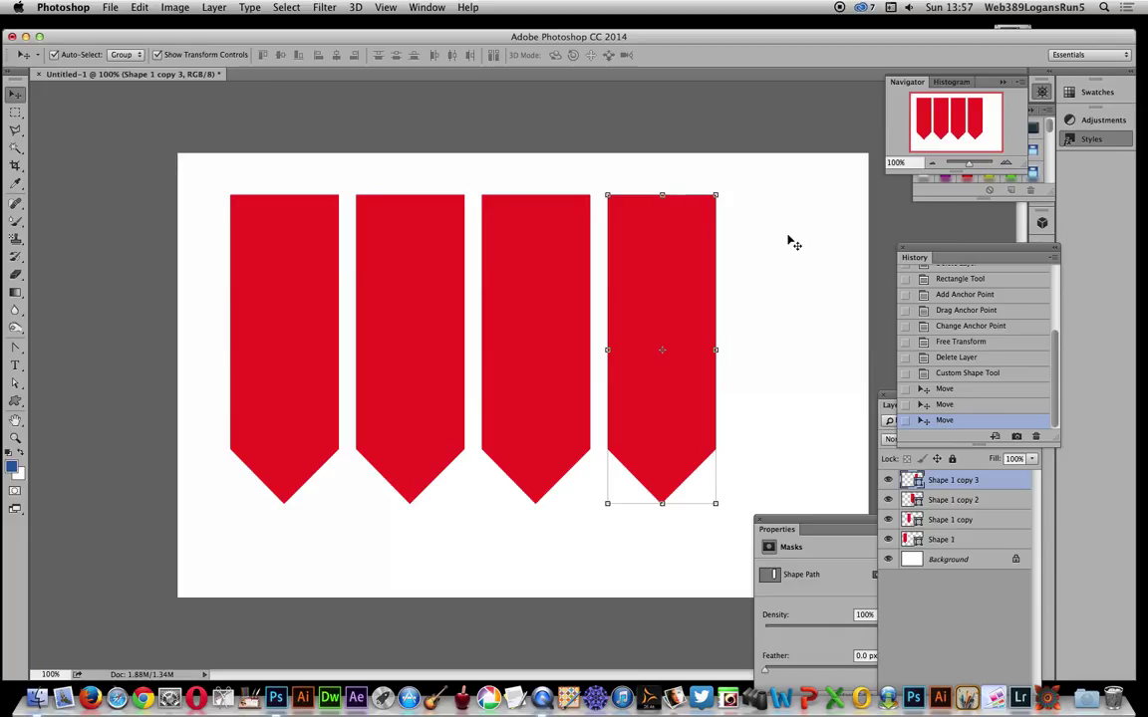
pyautogui.keyDown('shift'); pyautogui.click(942, 539); pyautogui.keyUp('shift')
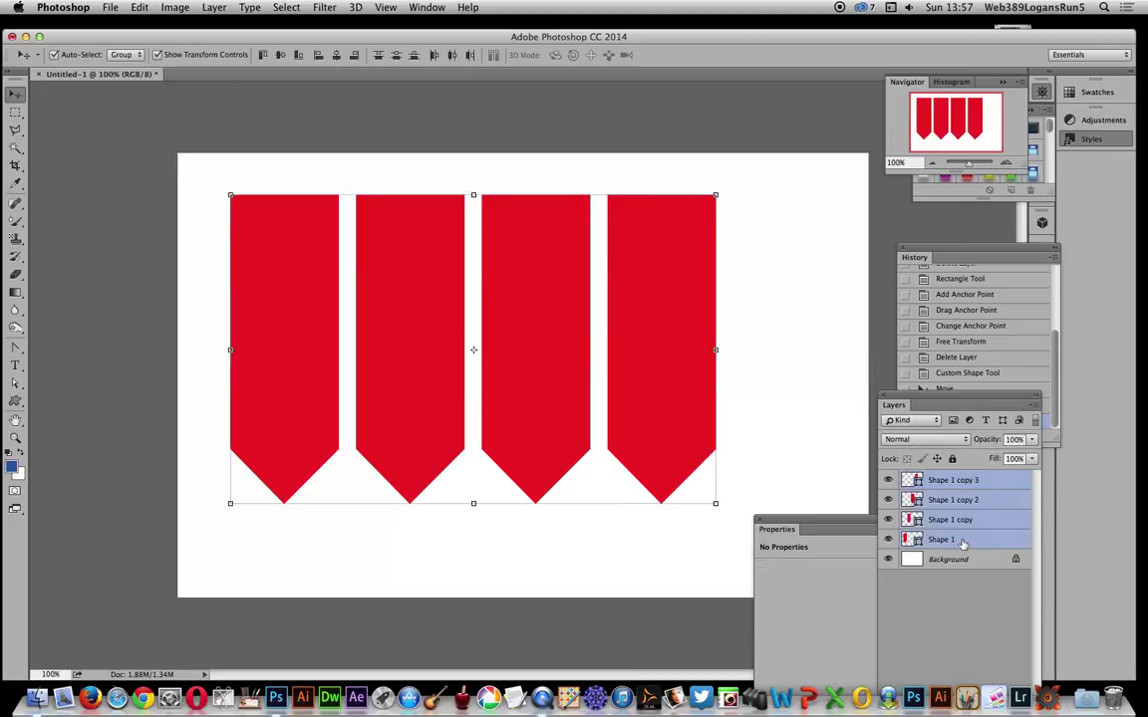
# Step: Draw a thin 767 × 18 px bar across the tops of the four banners
pyautogui.click(14, 403)
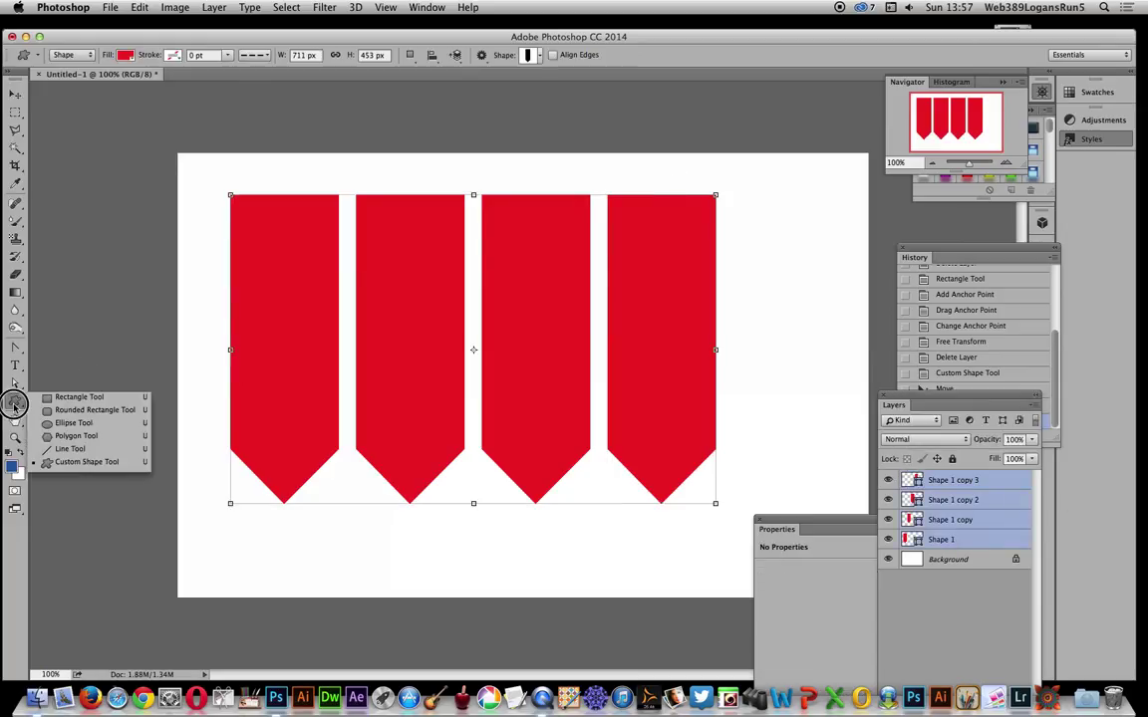
pyautogui.click(77, 397)
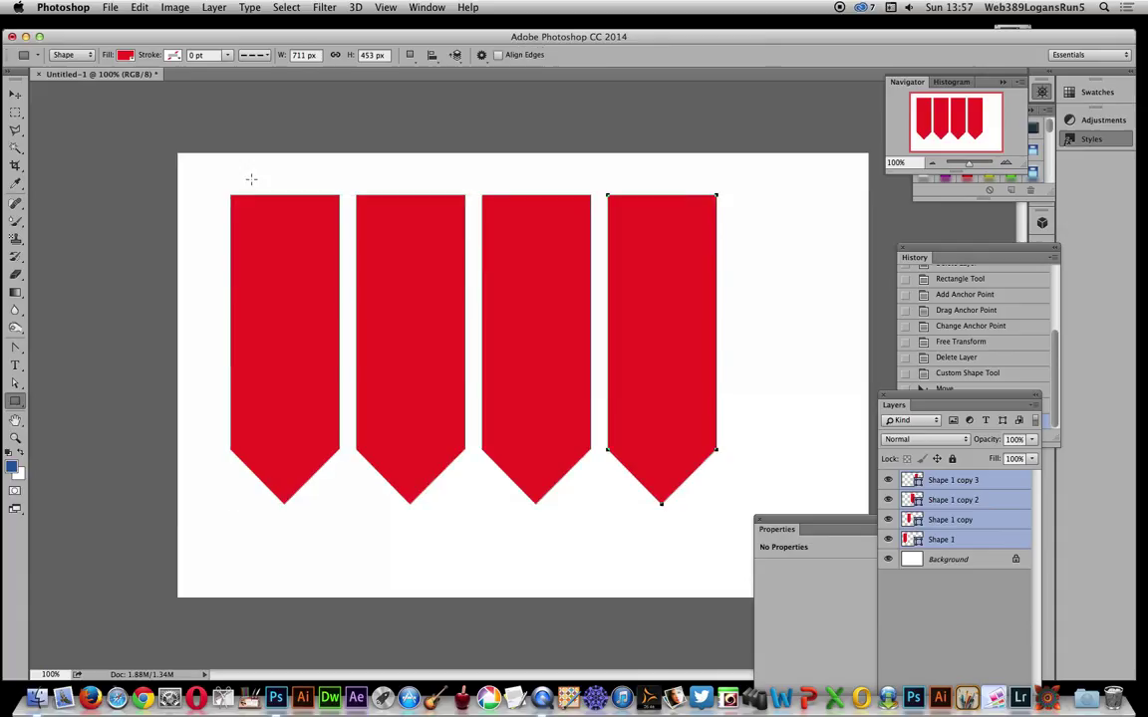
pyautogui.moveTo(212, 213); pyautogui.dragTo(736, 224)
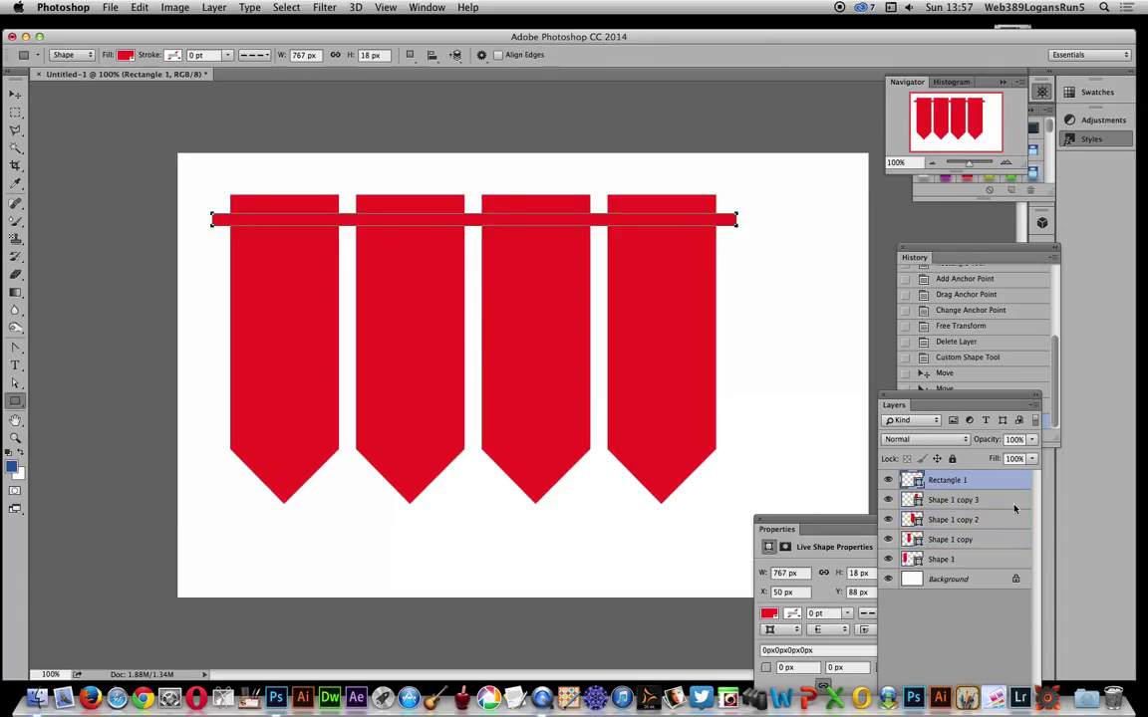
# Step: Unite the bar and four banners into one shape and merge its shape components
pyautogui.keyDown('shift'); pyautogui.click(944, 560); pyautogui.keyUp('shift')
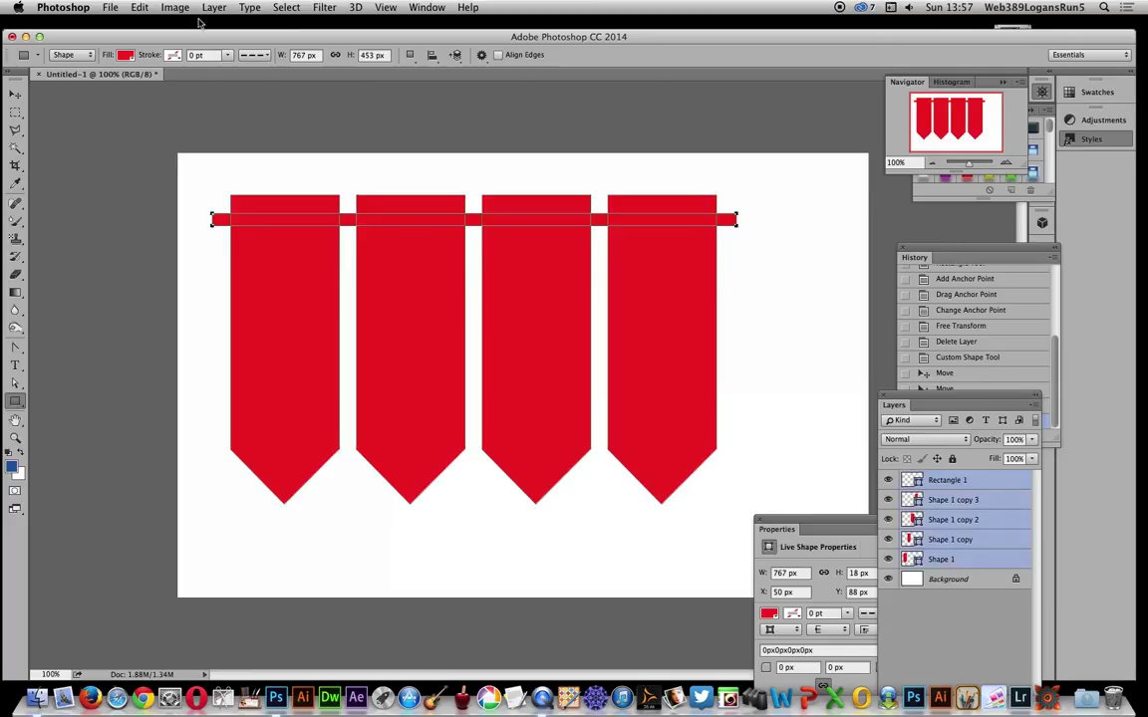
pyautogui.click(214, 8)
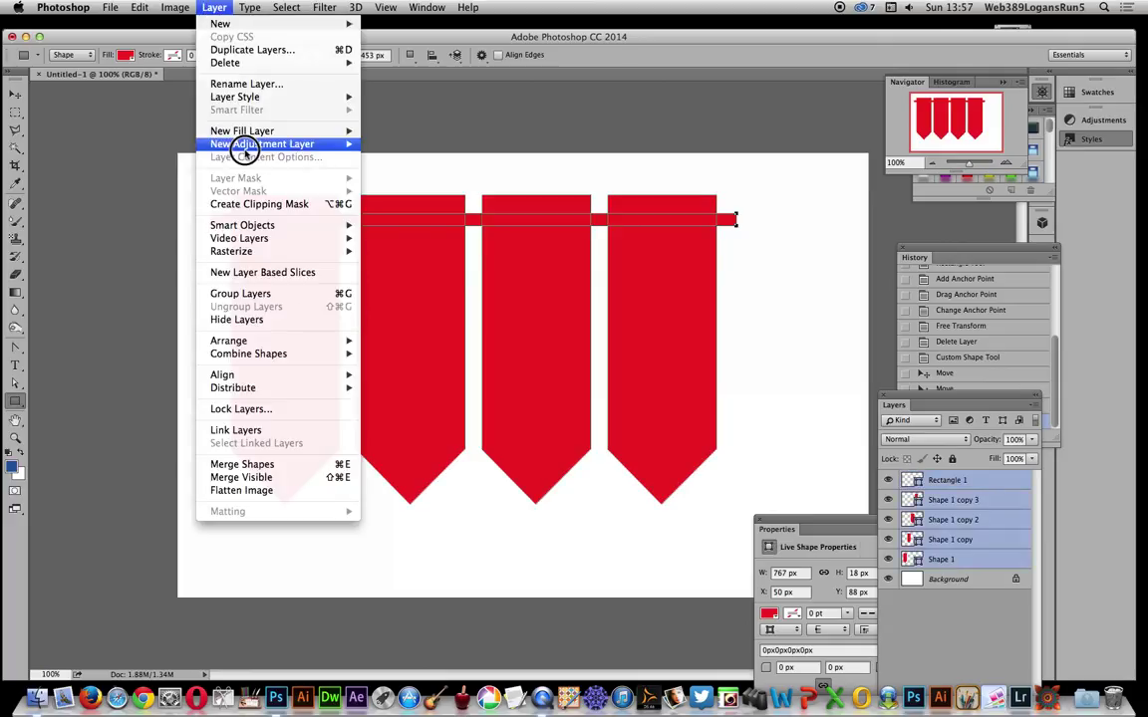
pyautogui.moveTo(295, 356)
pyautogui.click(410, 353)
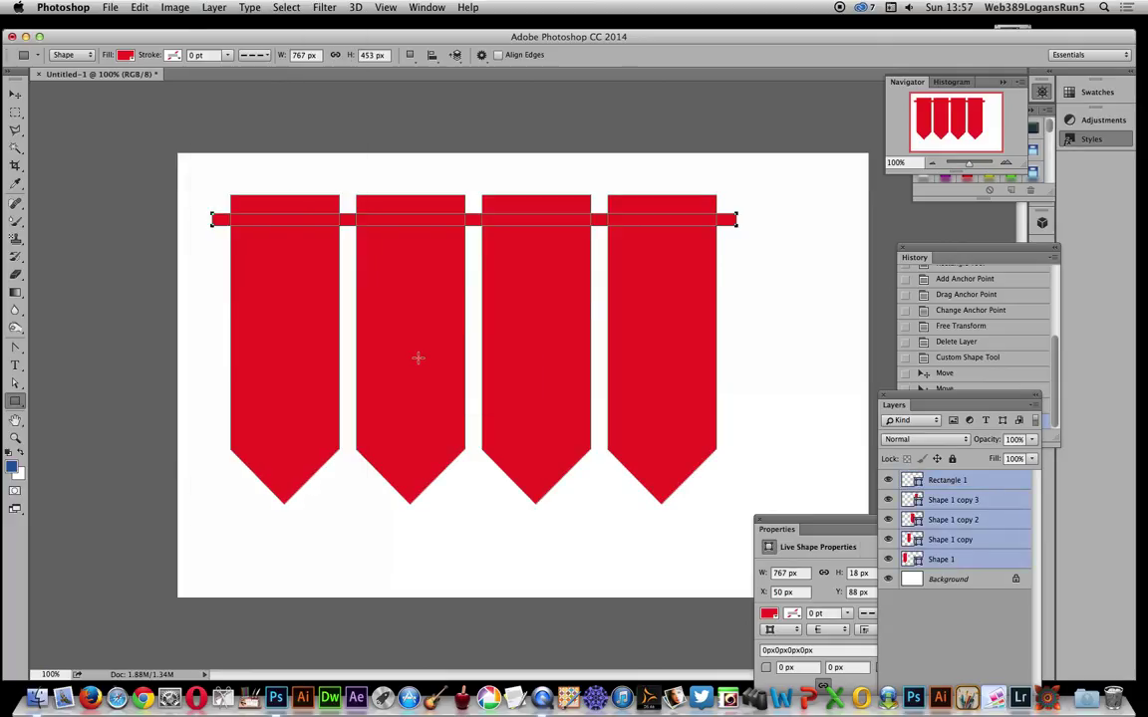
pyautogui.click(409, 54)
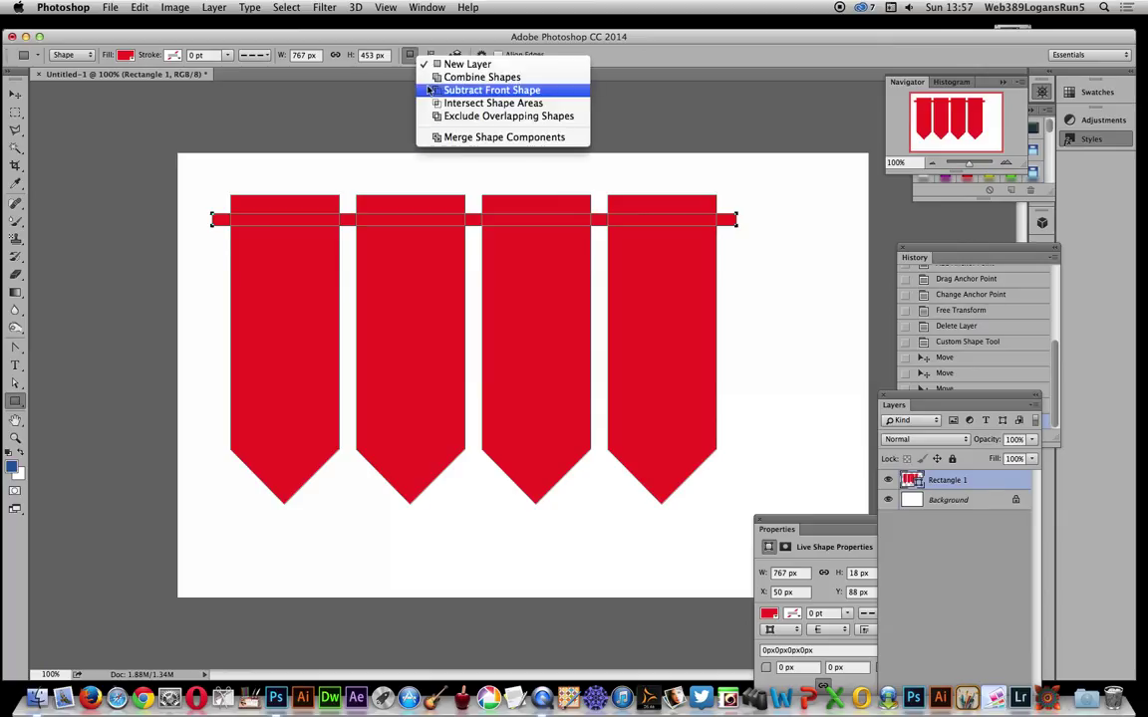
pyautogui.click(458, 136)
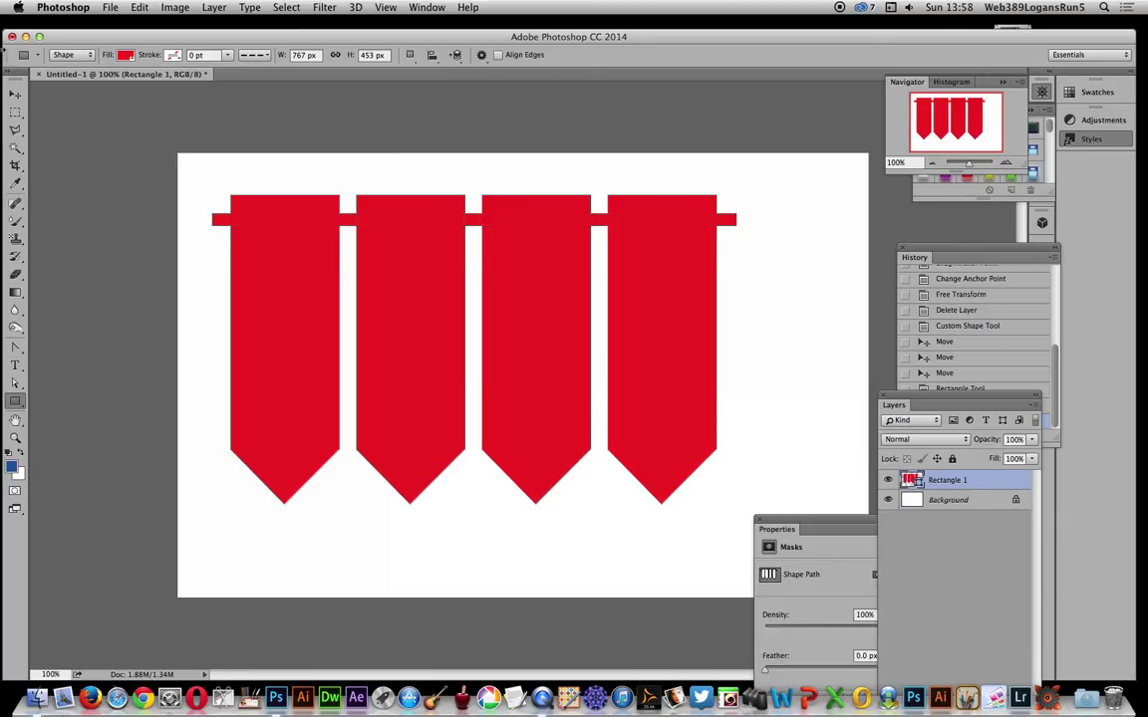
# Step: Scale the combined banner row down to about 84%
pyautogui.click(17, 94)
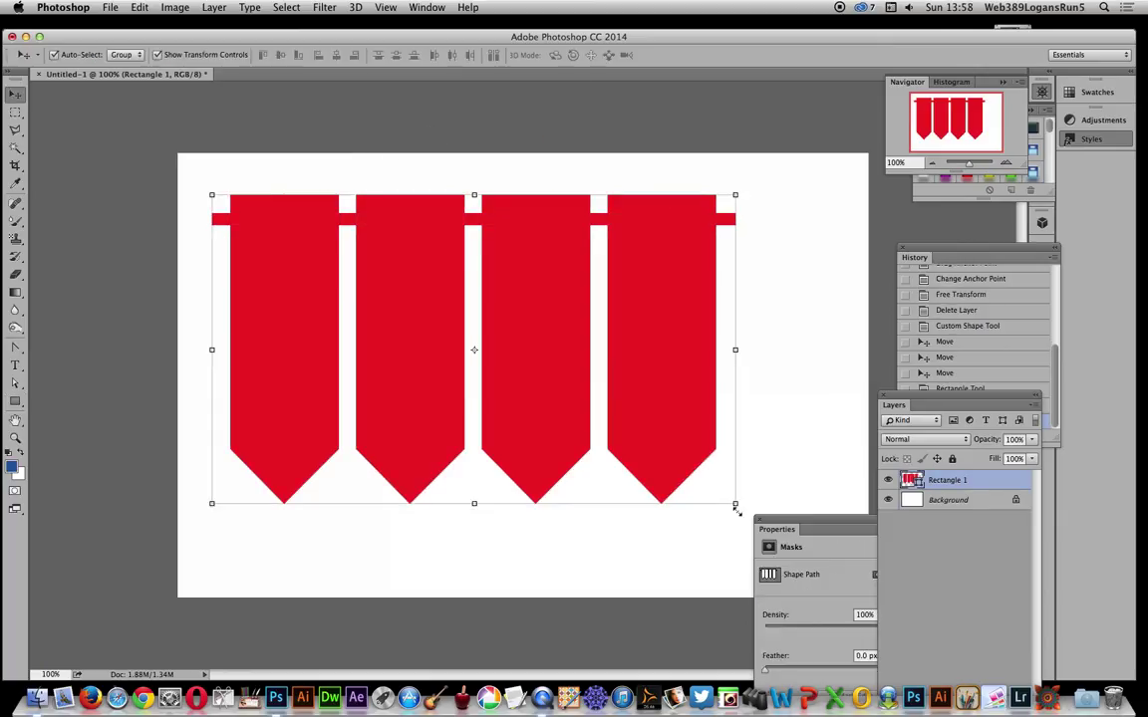
pyautogui.moveTo(735, 507); pyautogui.dragTo(657, 451)
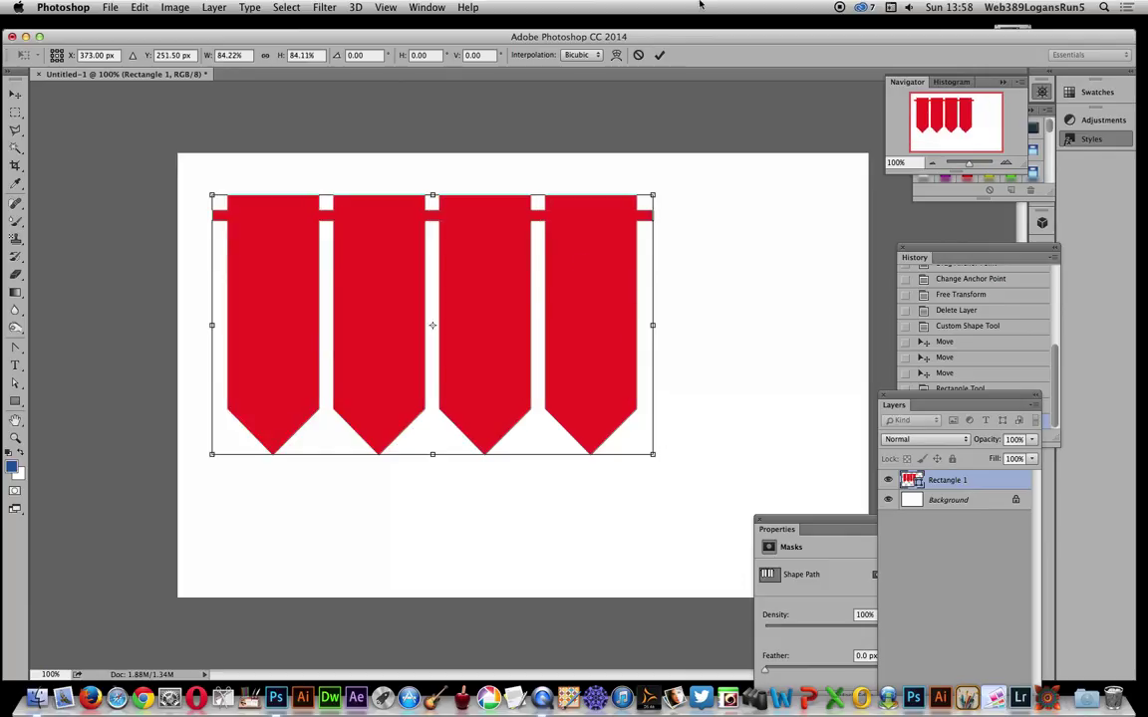
pyautogui.click(659, 54)
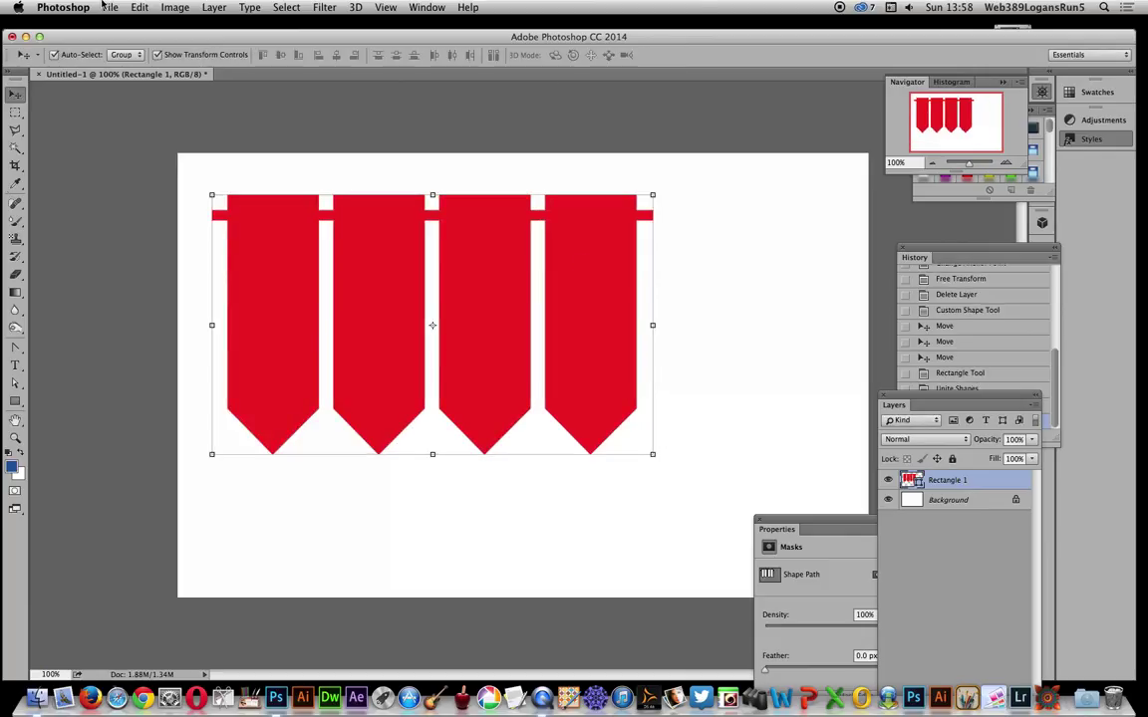
pyautogui.click(140, 7)
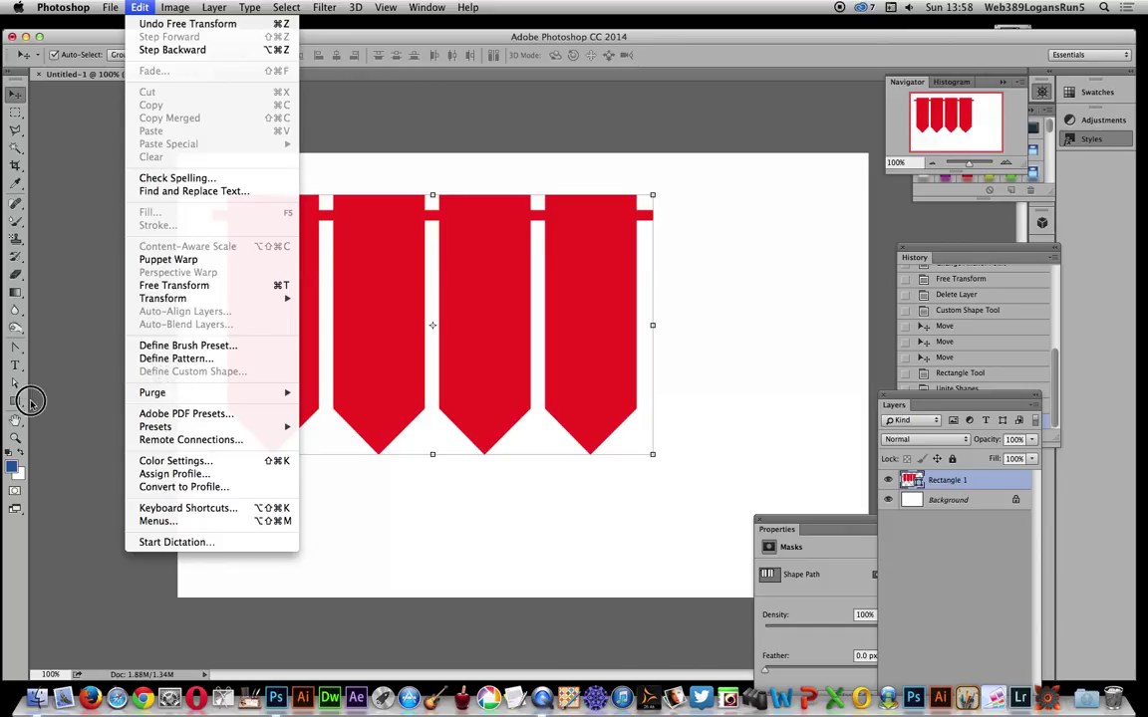
# Step: Select the bar-and-banners path and define it as a new custom shape
pyautogui.click(14, 385)
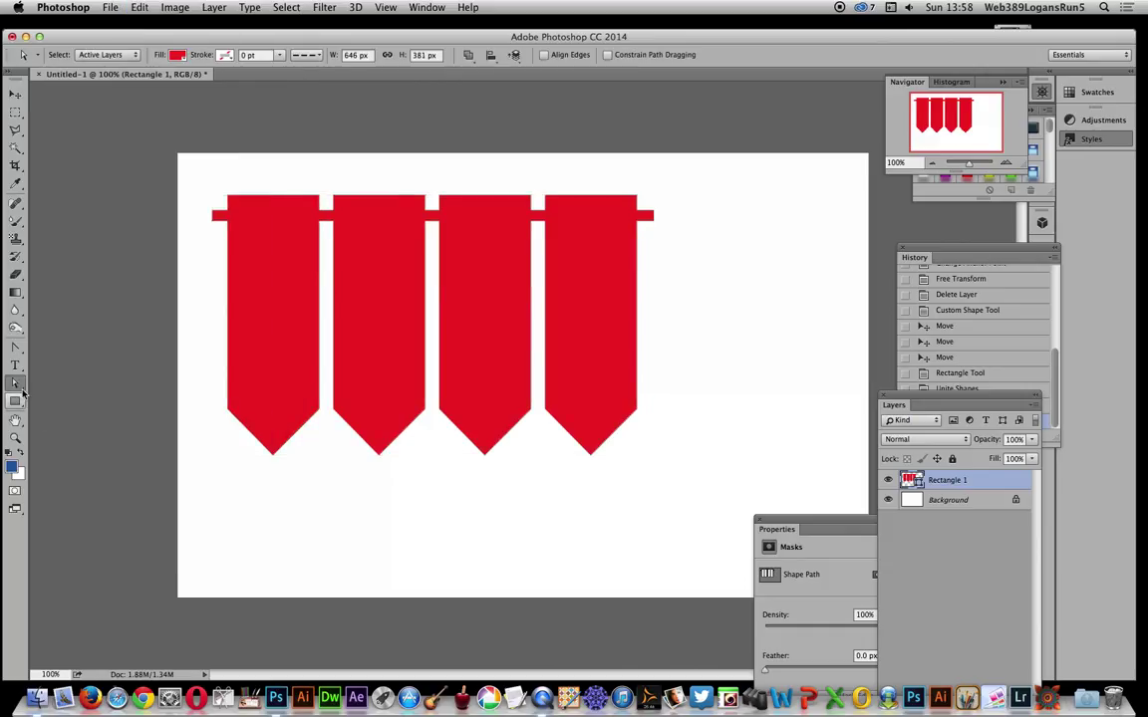
pyautogui.moveTo(200, 141); pyautogui.dragTo(681, 482)
pyautogui.click(139, 7)
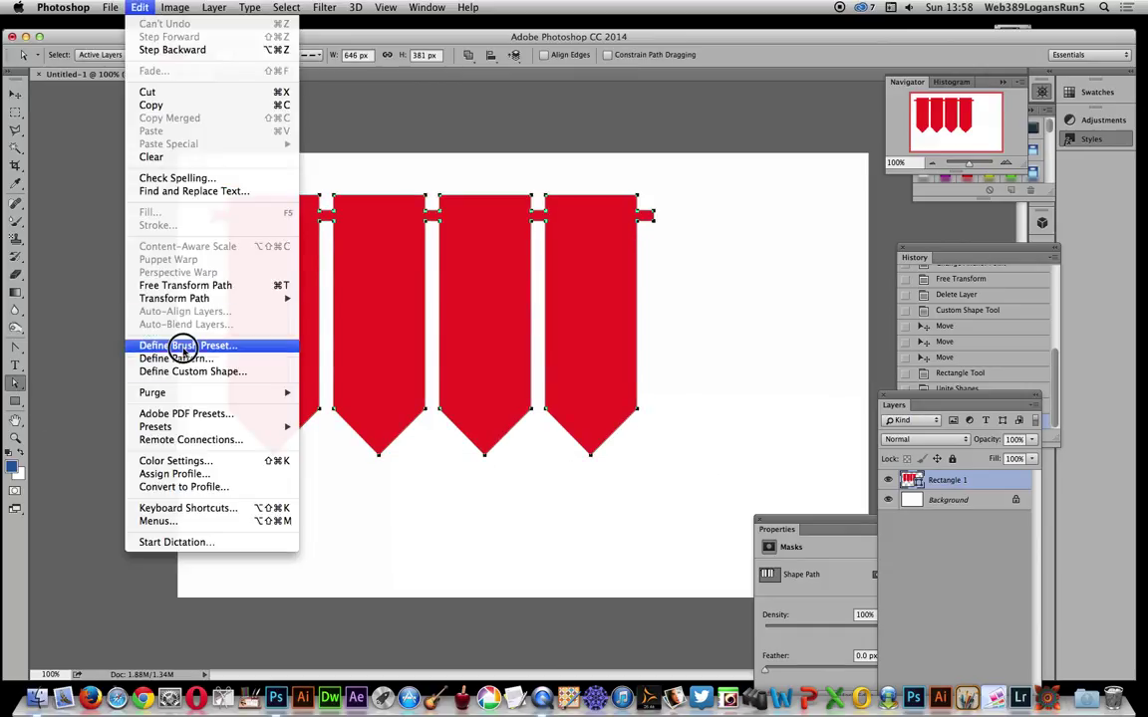
pyautogui.click(190, 372)
pyautogui.click(726, 321)
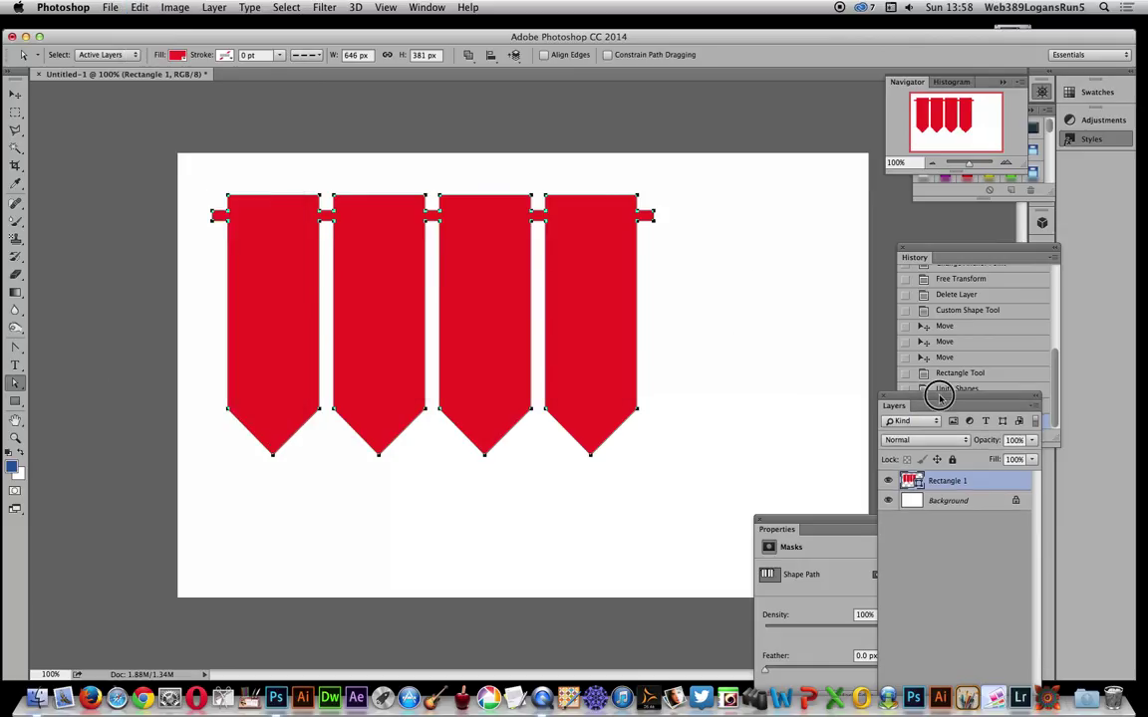
# Step: Step back in History to the empty canvas with only the Background layer
pyautogui.moveTo(940, 396); pyautogui.dragTo(853, 443)
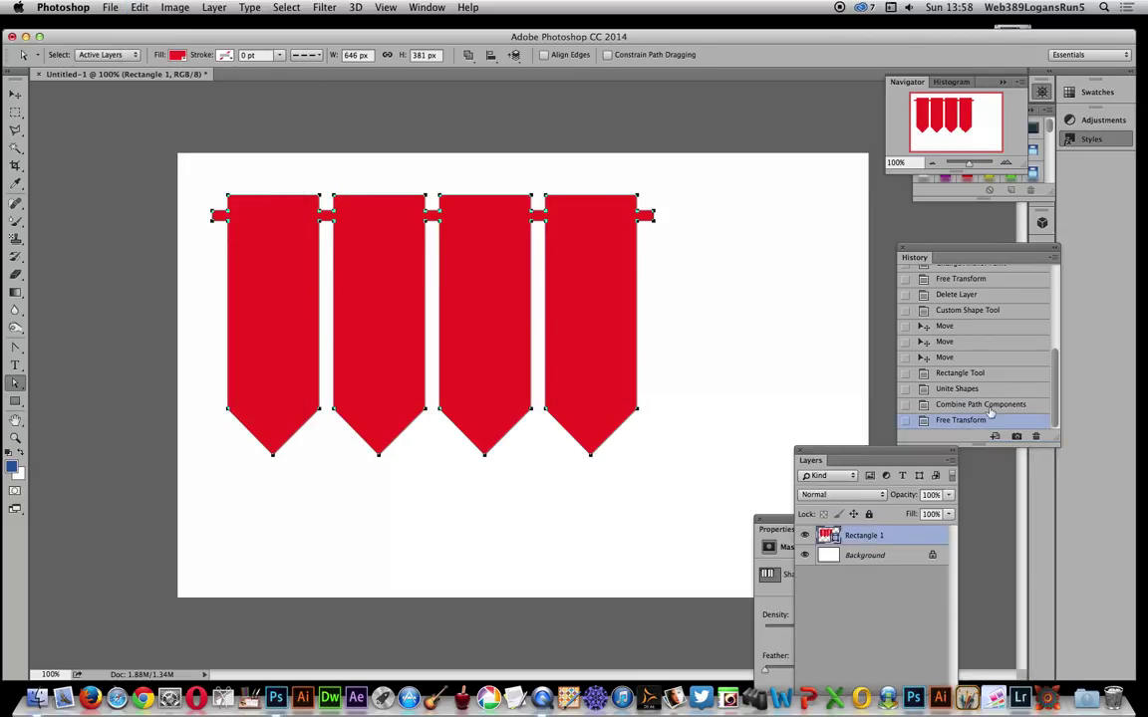
pyautogui.click(958, 310)
pyautogui.click(956, 294)
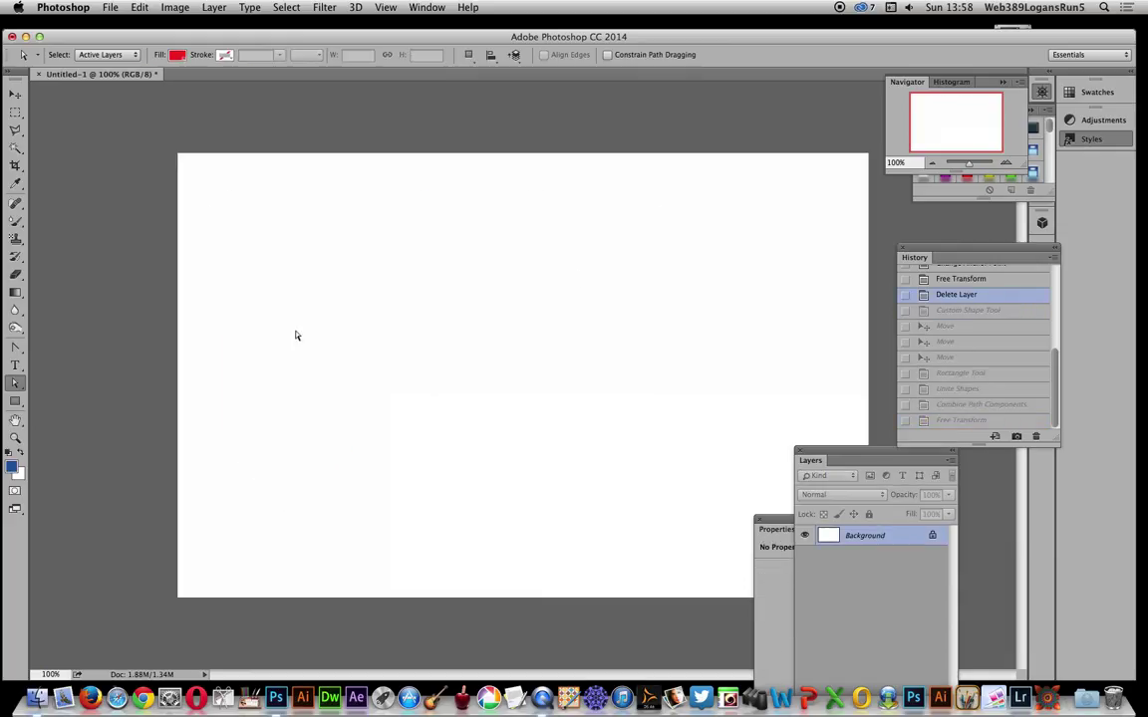
pyautogui.moveTo(15, 401); pyautogui.dragTo(71, 461)
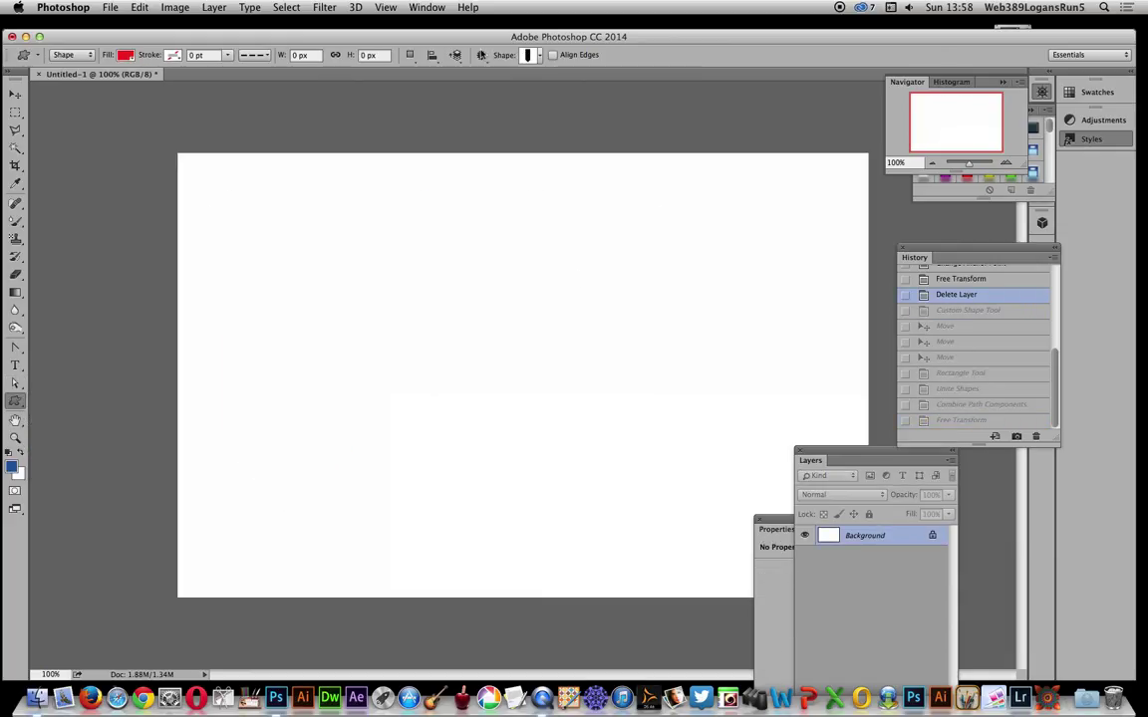
# Step: Draw the saved banner-row custom shape across the canvas at 772 × 508 px
pyautogui.click(535, 56)
pyautogui.click(445, 199)
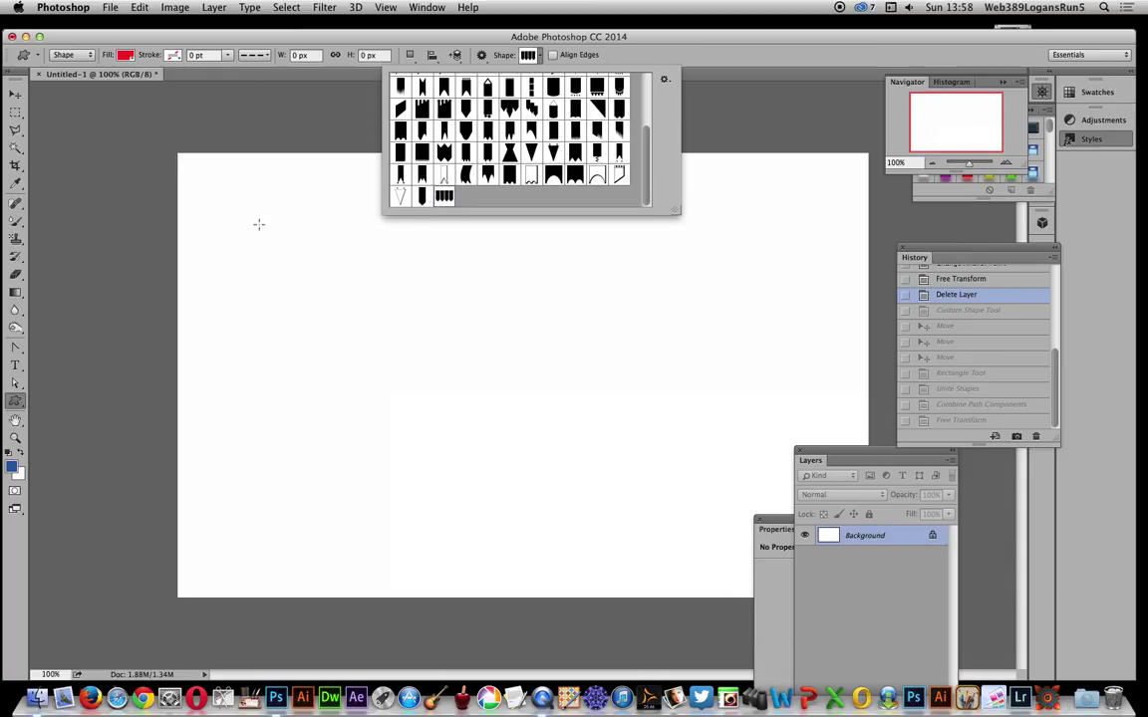
pyautogui.moveTo(232, 187); pyautogui.dragTo(760, 534)
# Step: Change the banner row's fill to a navy-to-orange linear gradient preset
pyautogui.click(126, 56)
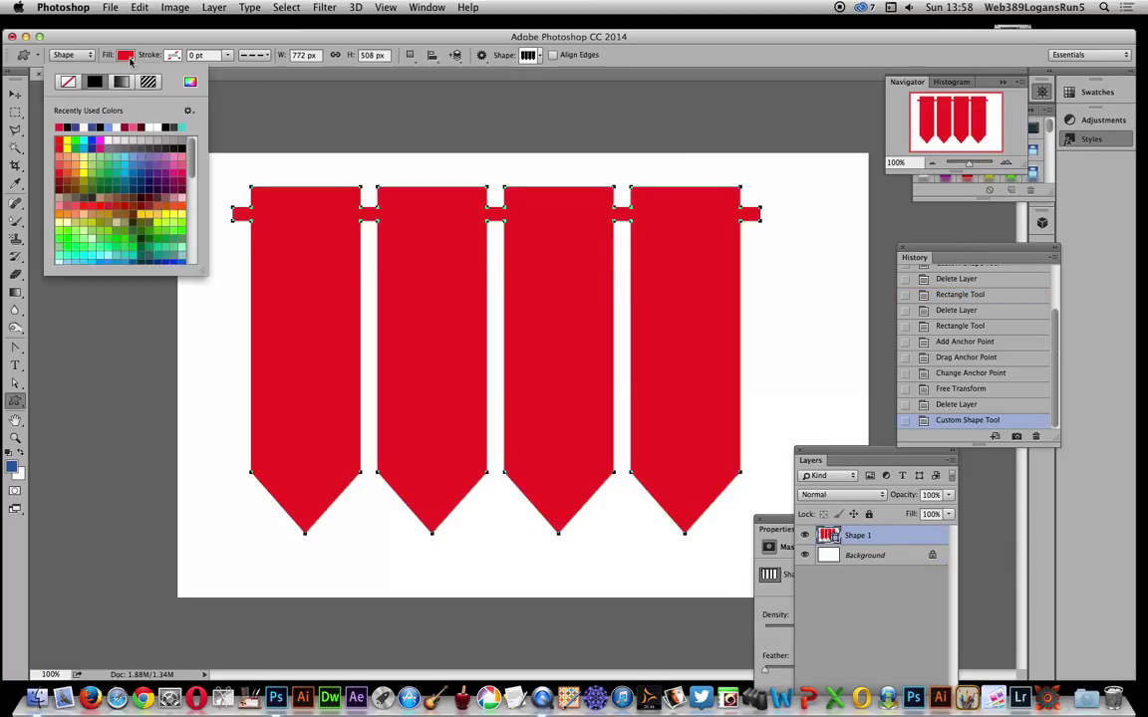
pyautogui.click(58, 183)
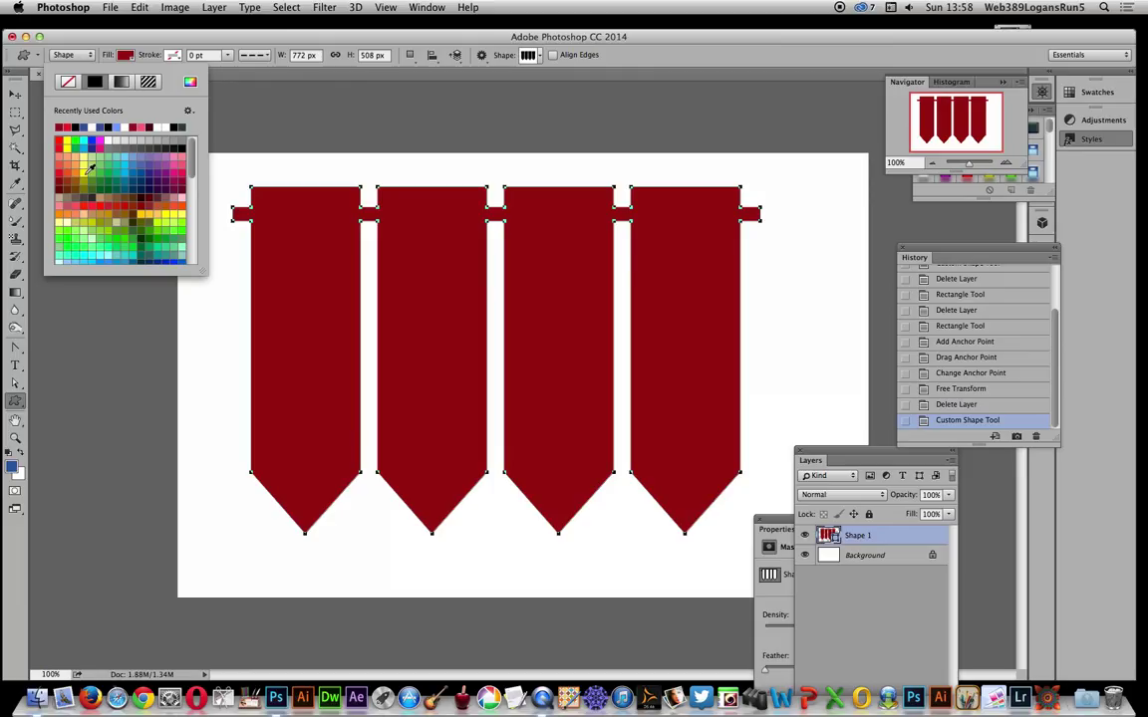
pyautogui.click(120, 83)
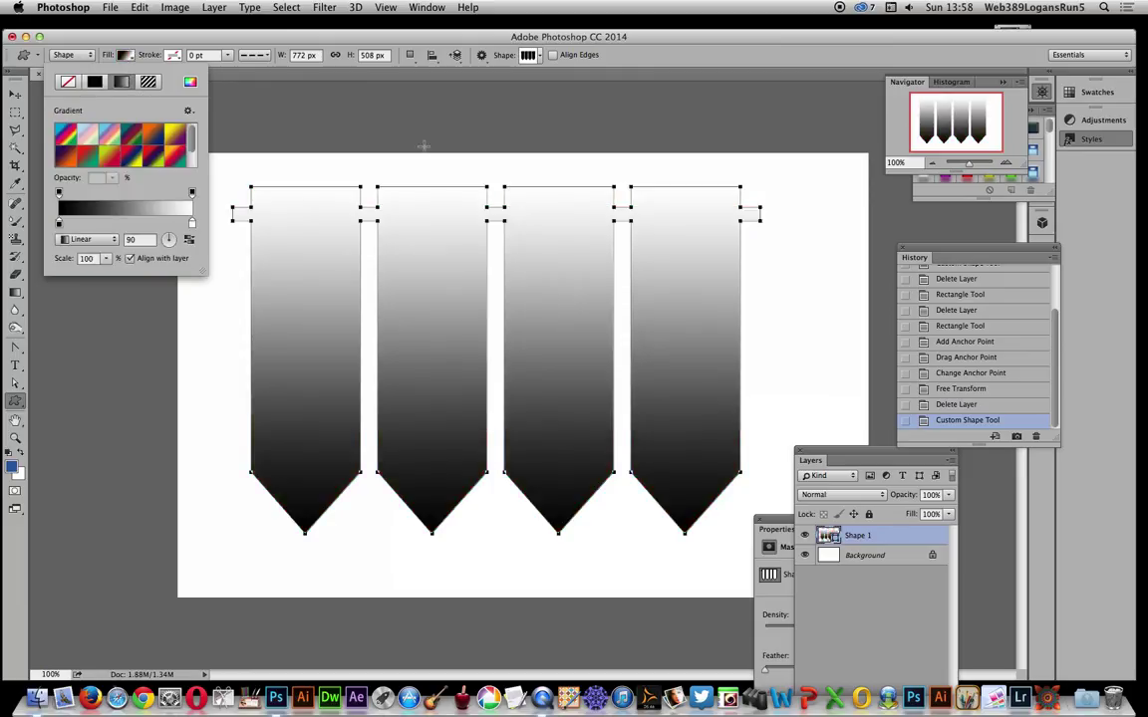
pyautogui.click(136, 159)
pyautogui.click(137, 148)
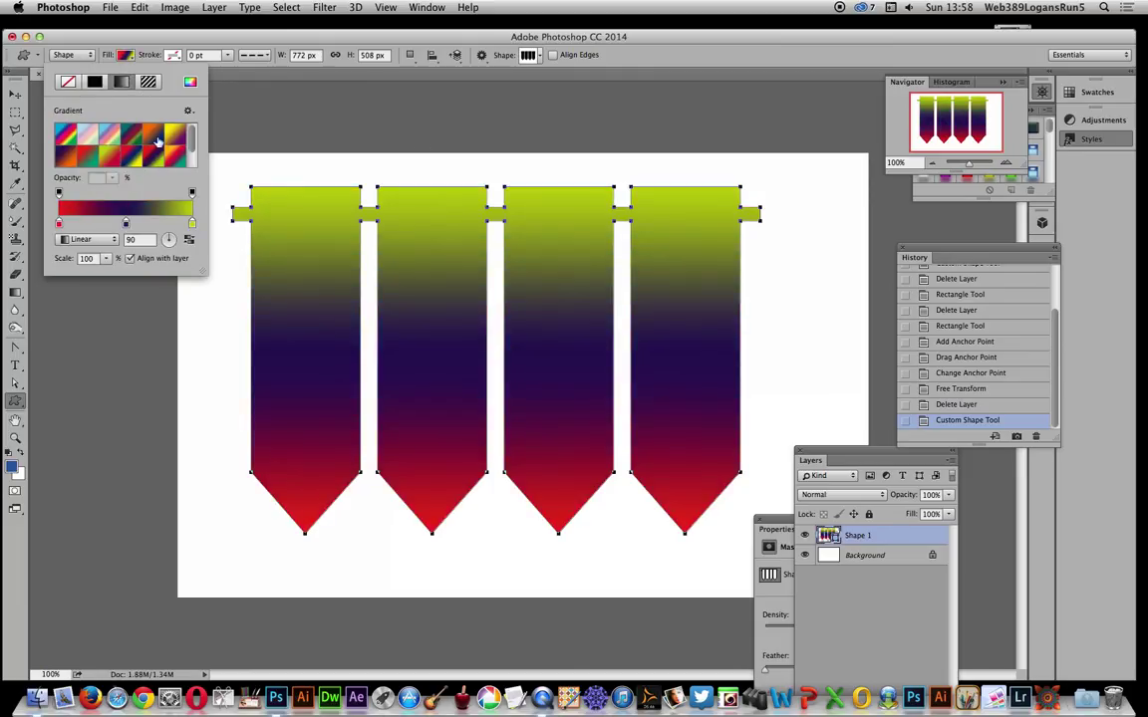
pyautogui.click(175, 134)
pyautogui.click(109, 153)
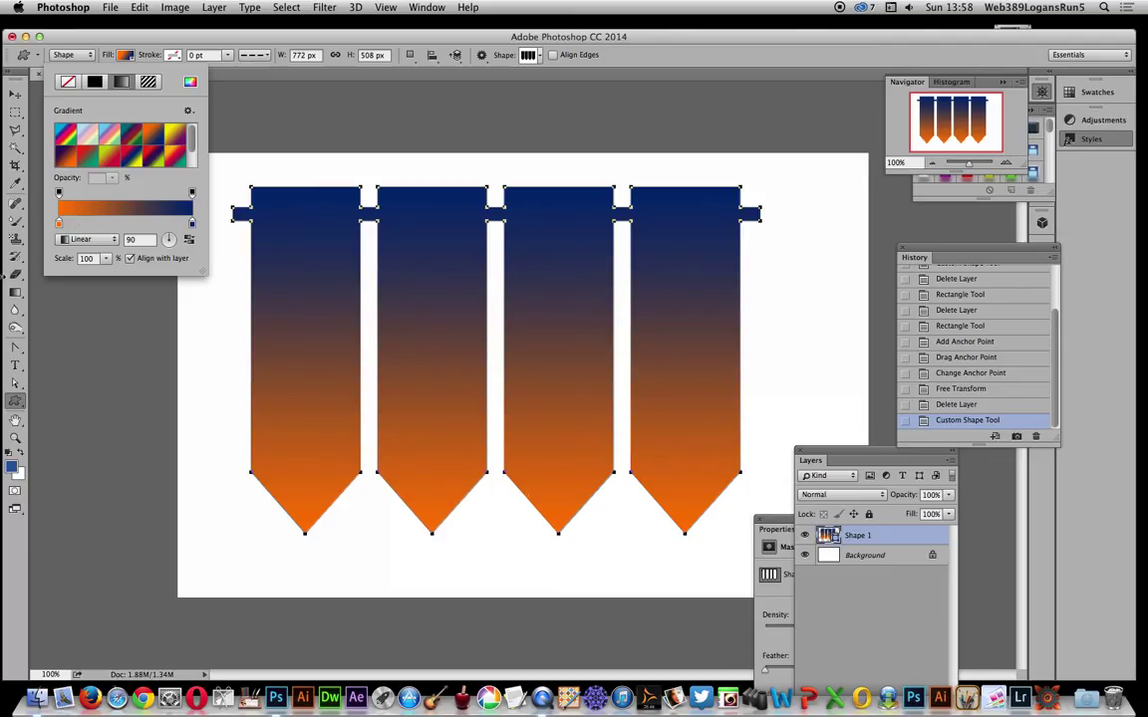
pyautogui.click(15, 94)
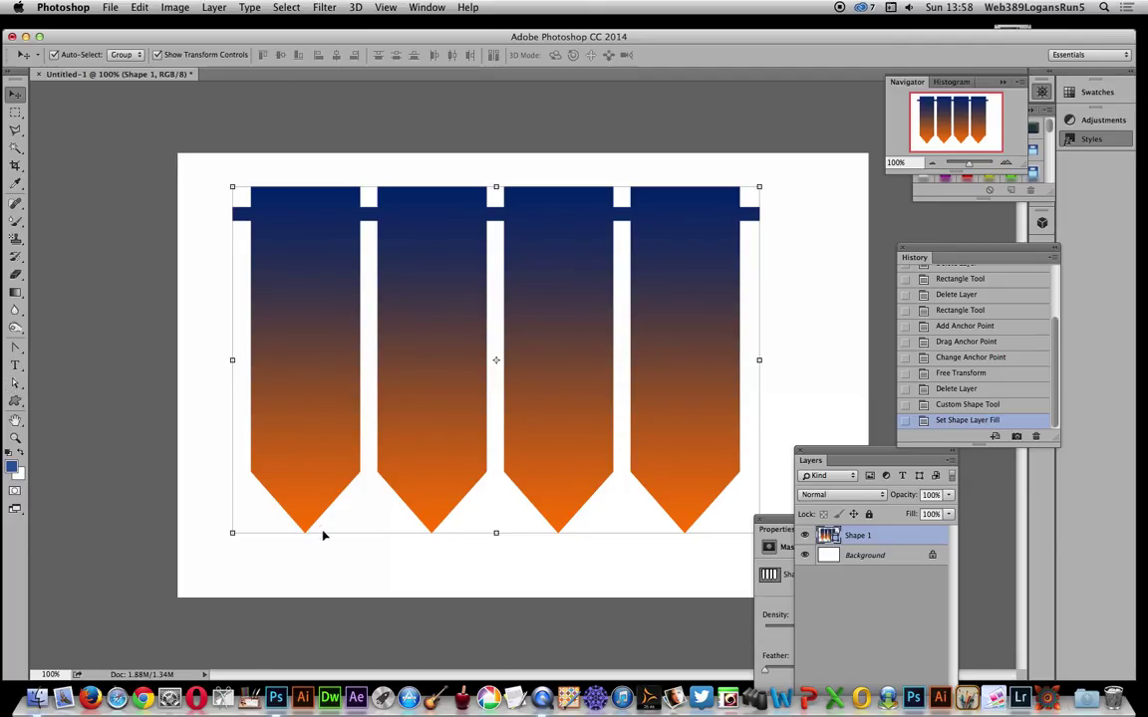
pyautogui.click(15, 383)
# Step: Drag each of the four bottom tip points down to staggered lengths, making the row 664 px tall
pyautogui.moveTo(289, 519); pyautogui.dragTo(293, 588)
pyautogui.moveTo(430, 466); pyautogui.dragTo(427, 411)
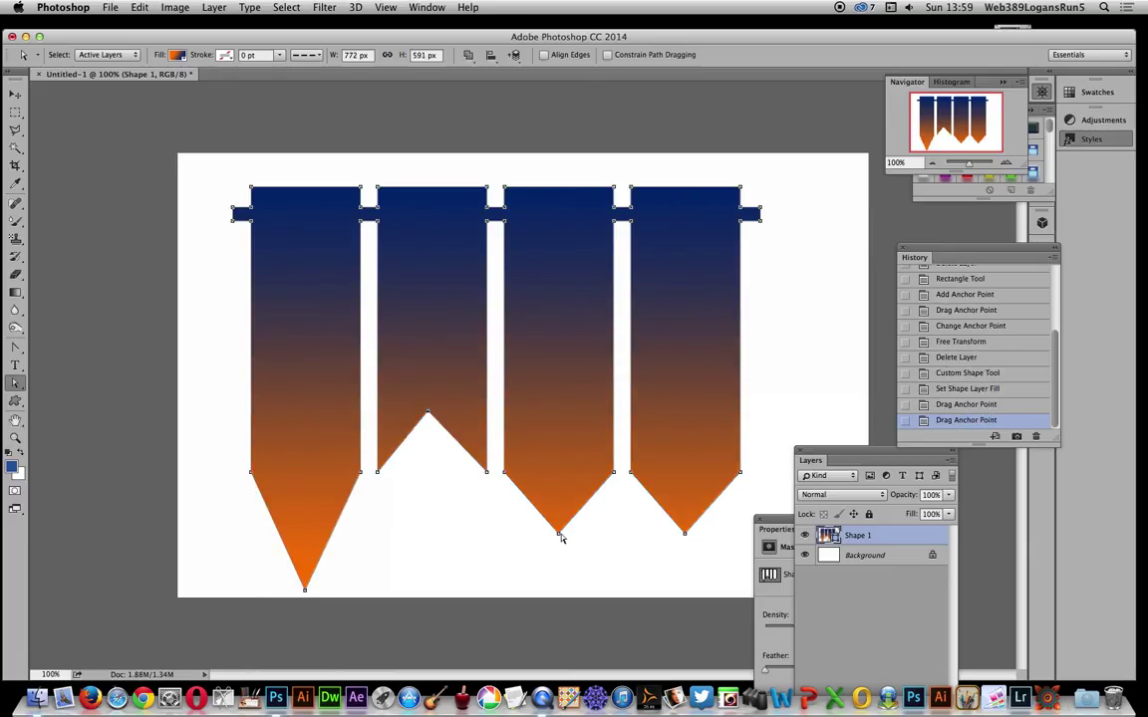
pyautogui.moveTo(559, 533); pyautogui.dragTo(559, 576)
pyautogui.moveTo(685, 535); pyautogui.dragTo(685, 638)
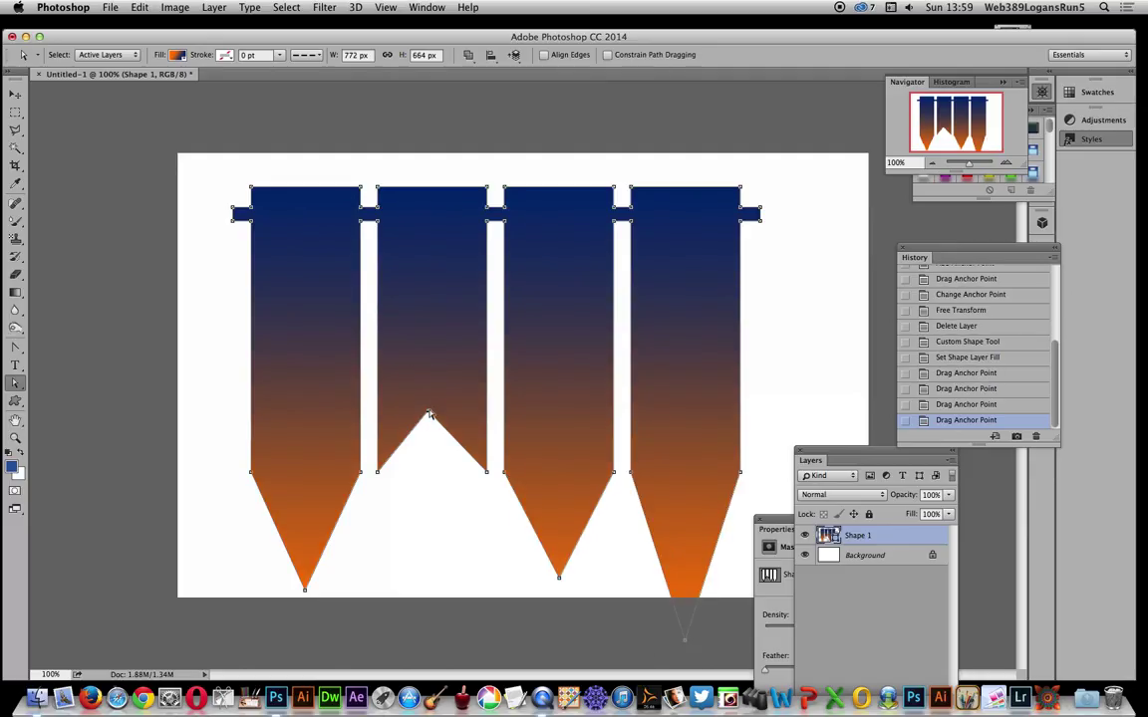
pyautogui.moveTo(429, 415); pyautogui.dragTo(427, 638)
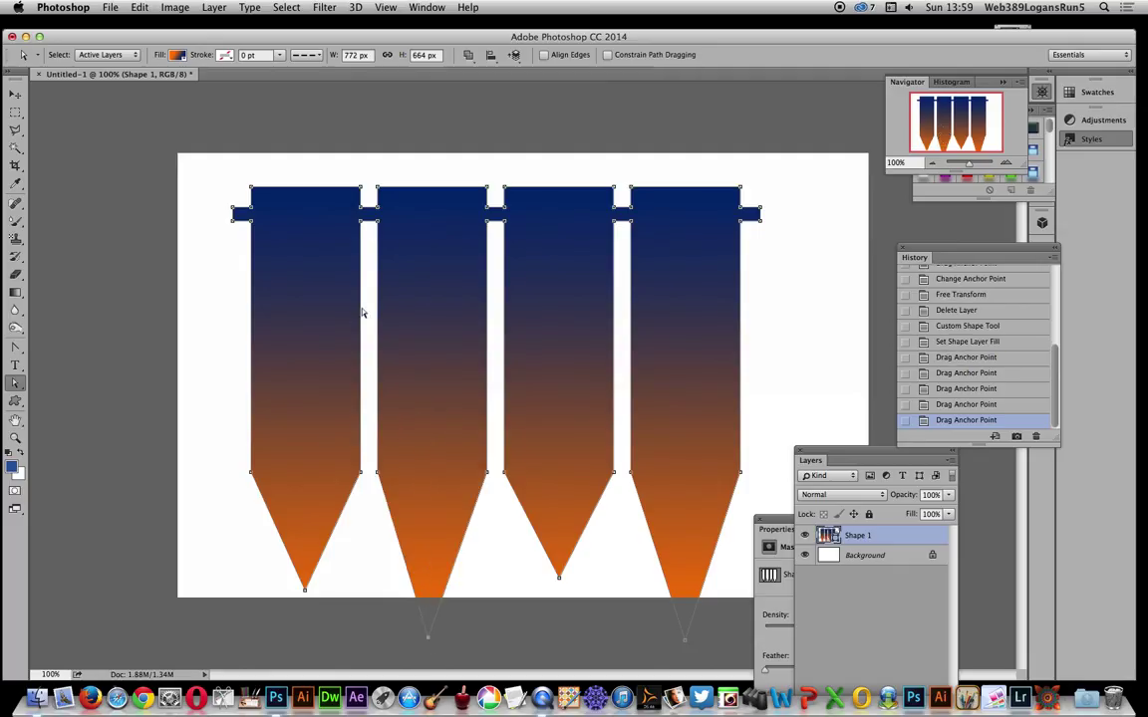